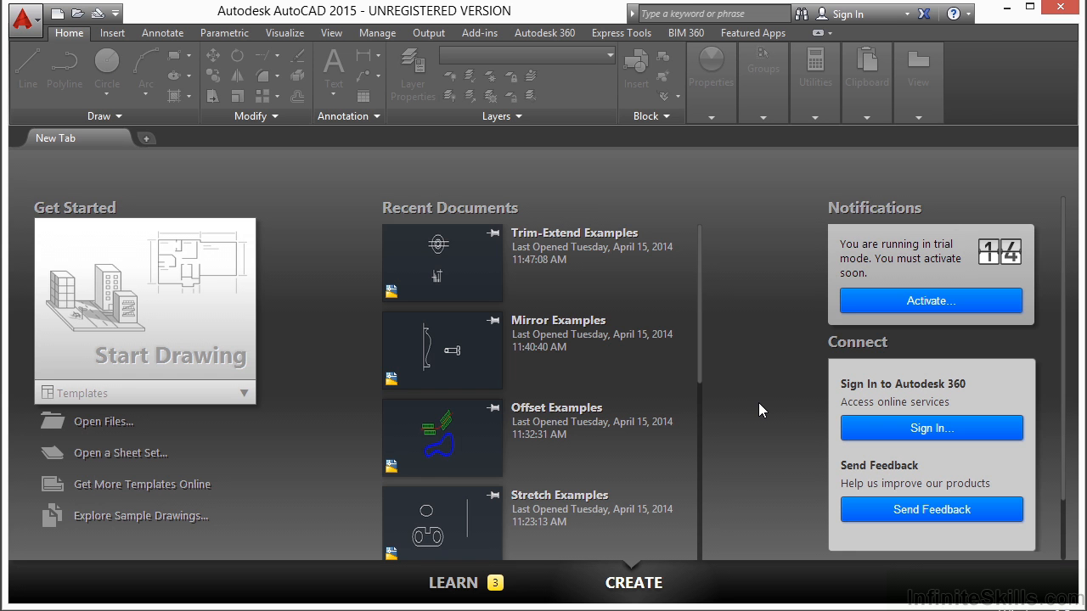
- Open the drawing Chamfer-fillet Examples.dwg from the 06 folder
{"action": "left_click", "coordinate": [88, 425]}
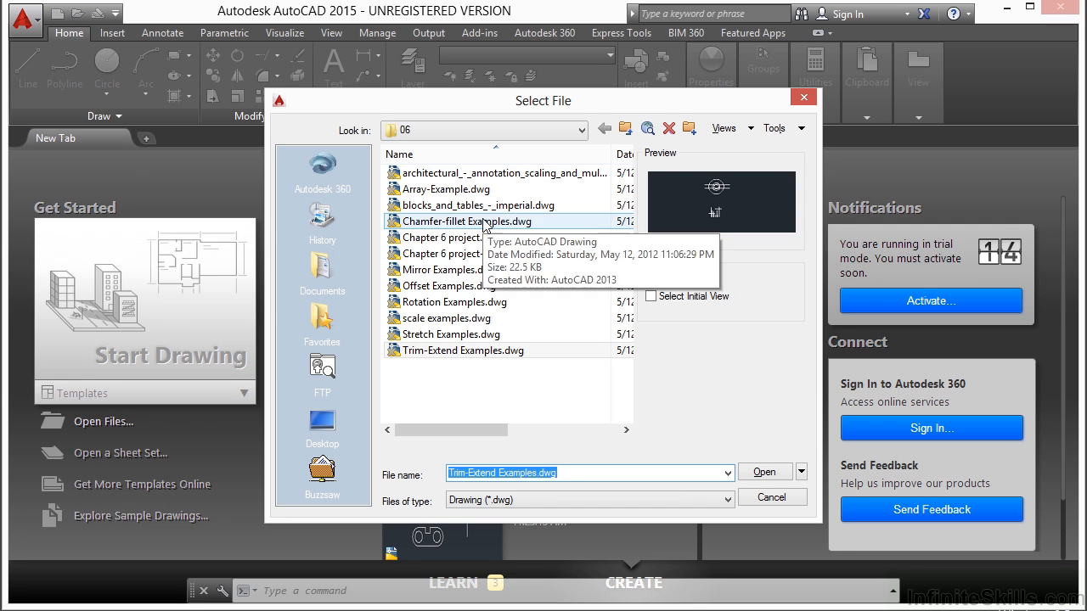
{"action": "left_click", "coordinate": [487, 223]}
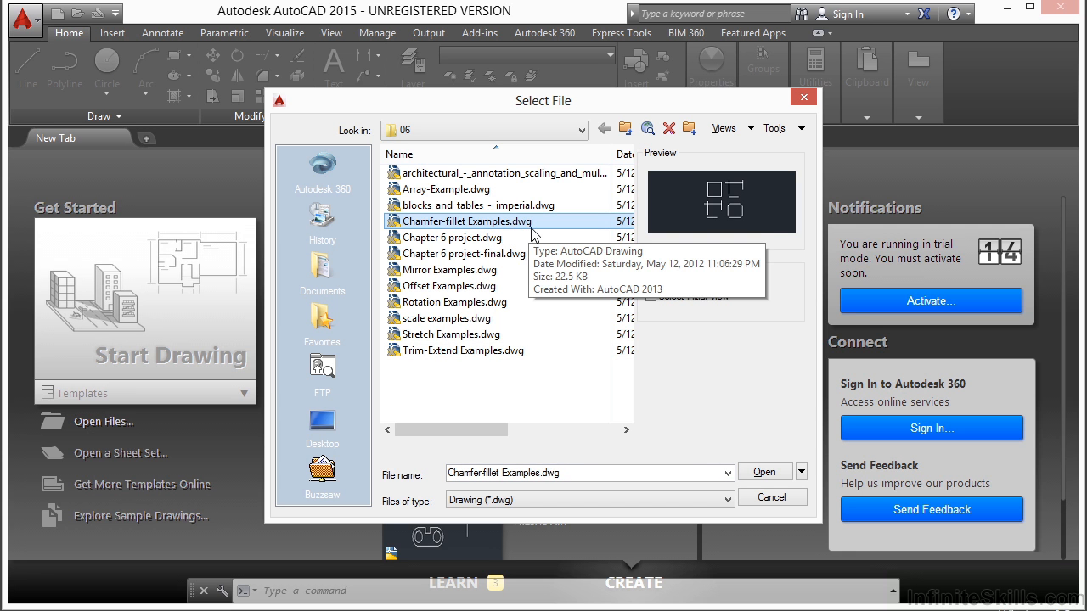
{"action": "left_click", "coordinate": [763, 472]}
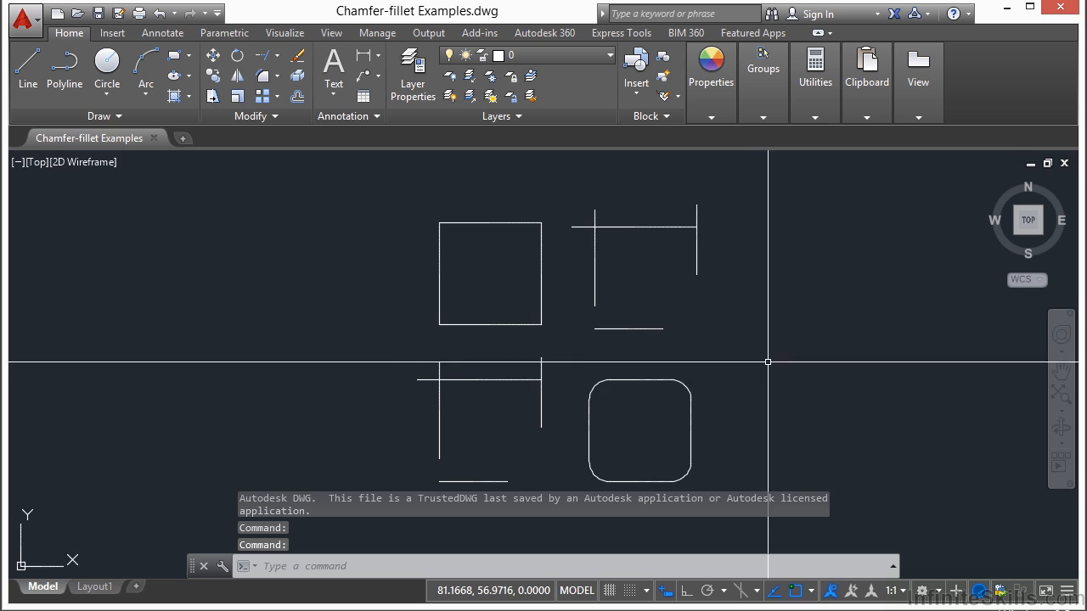
{"action": "middle_click_drag", "start_coordinate": [767, 363], "coordinate": [710, 334]}
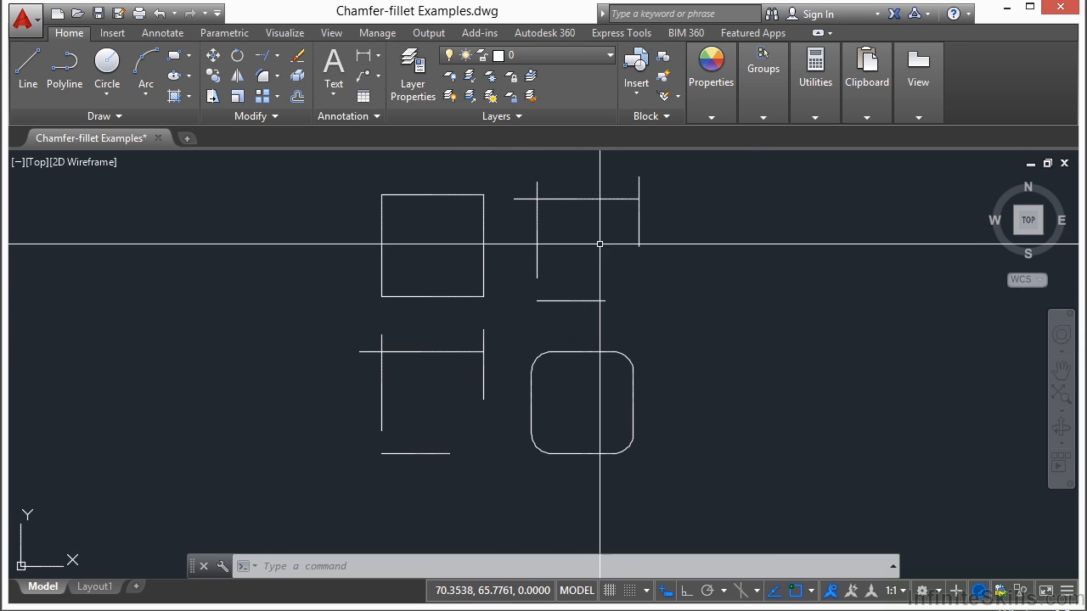
{"action": "middle_click_drag", "start_coordinate": [729, 313], "coordinate": [698, 330]}
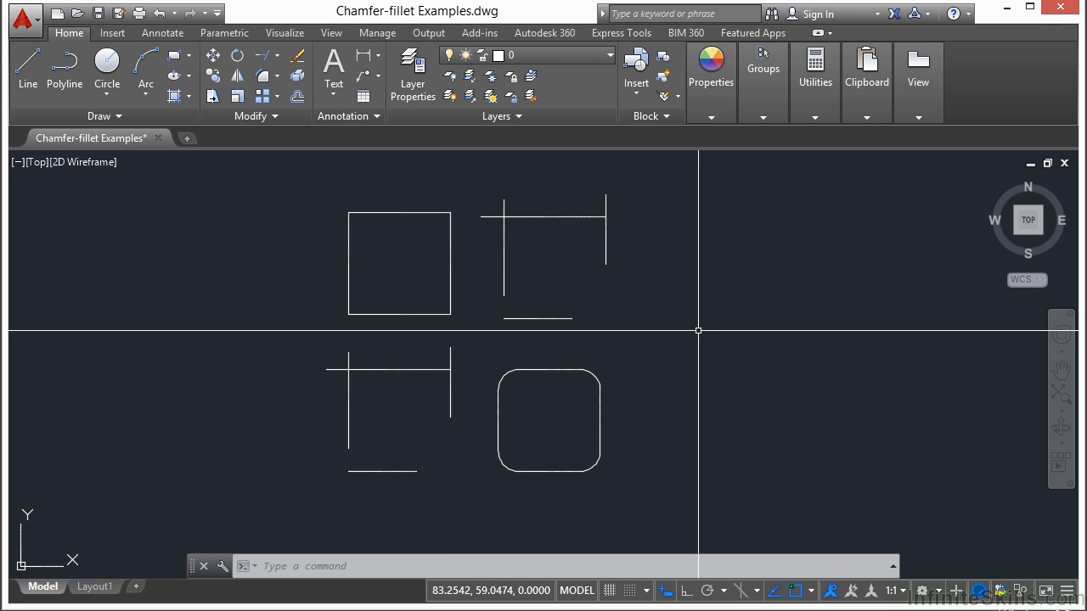
{"action": "type", "text": "FILLET"}
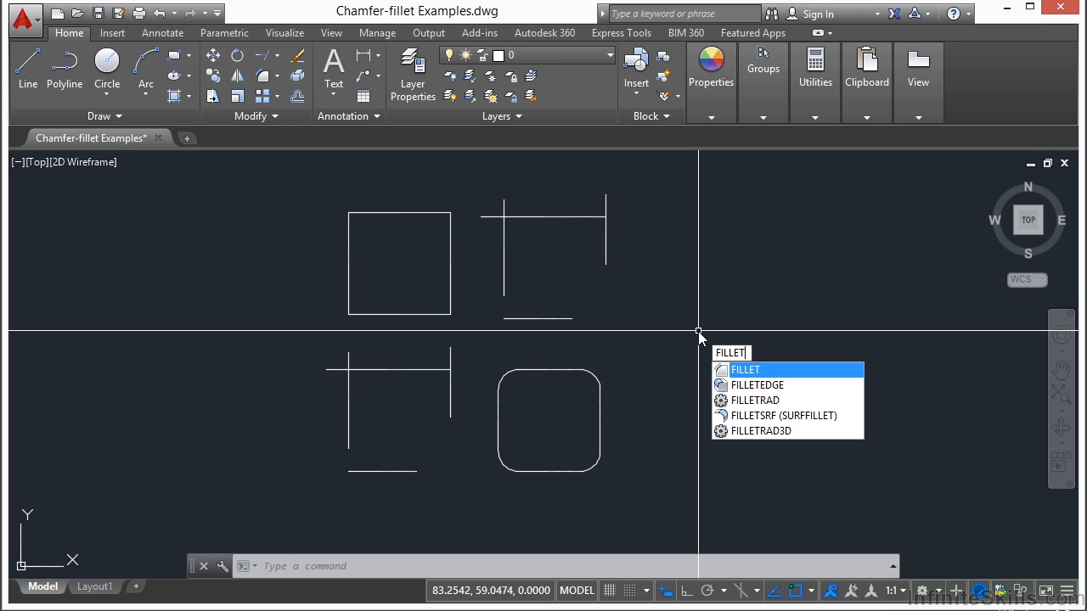
{"action": "key", "text": "Escape"}
{"action": "type", "text": "F"}
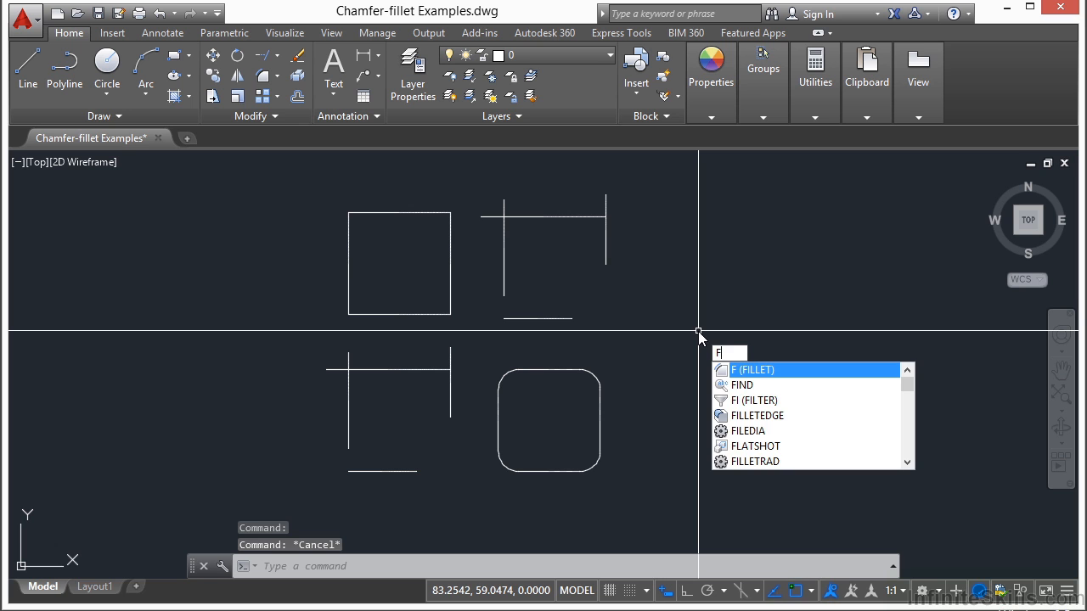
{"action": "key", "text": "Escape"}
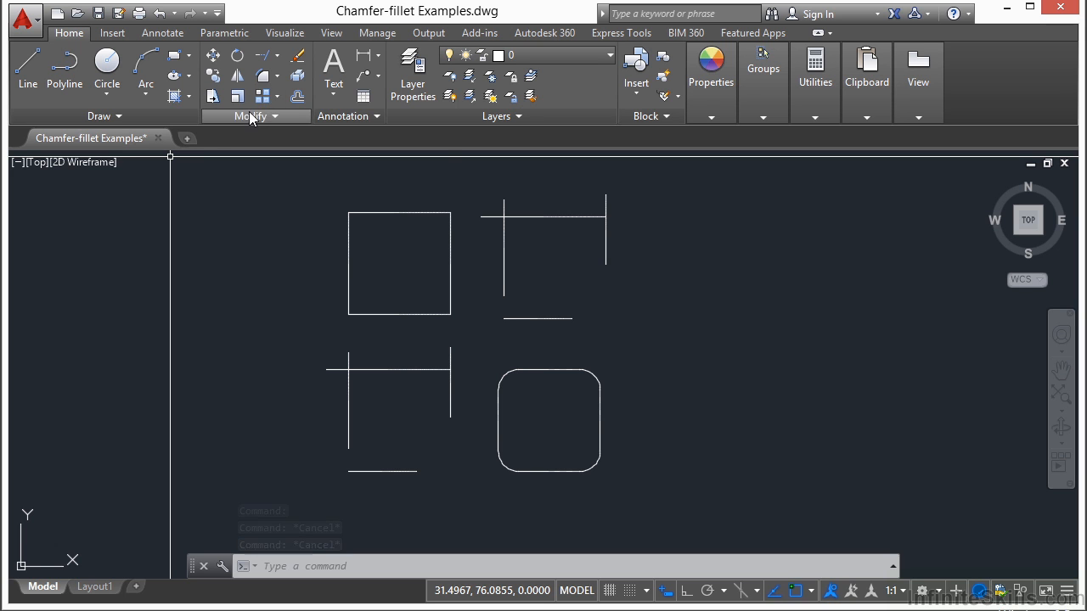
{"action": "left_click", "coordinate": [277, 77]}
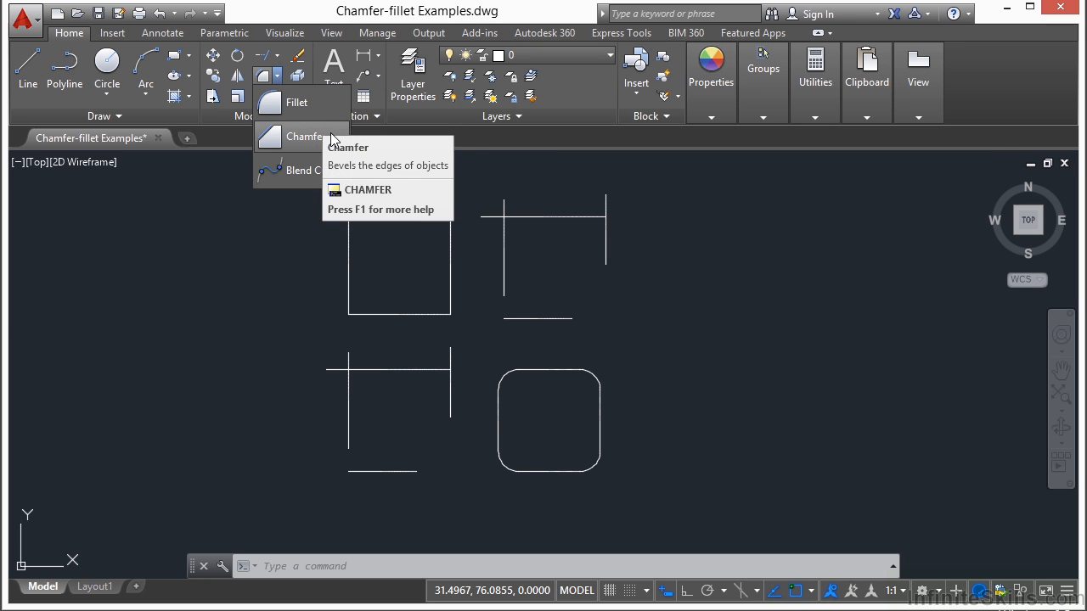
{"action": "left_click", "coordinate": [784, 338]}
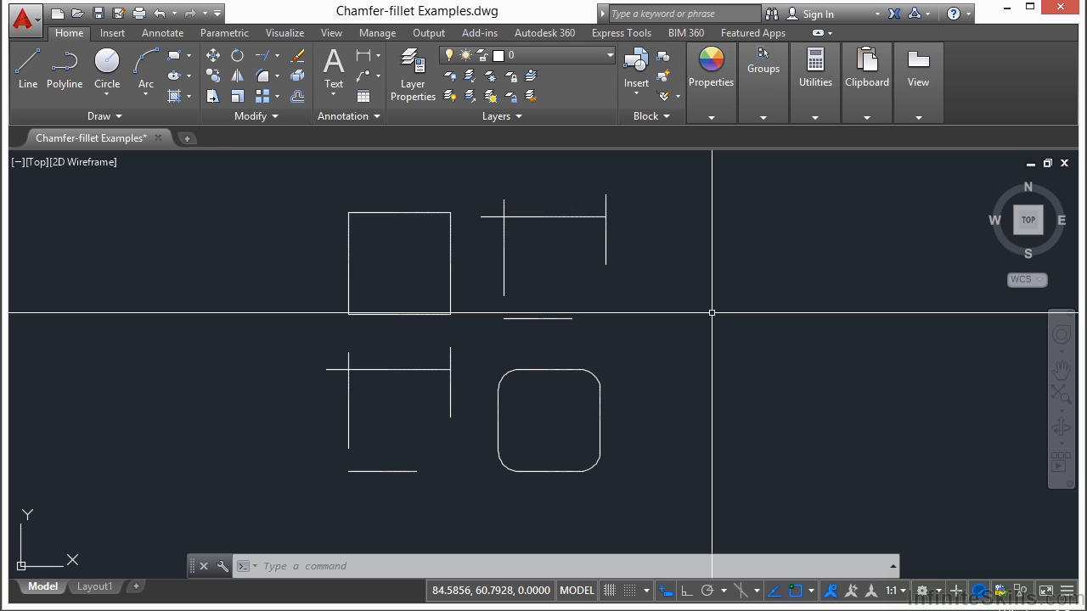
- Fillet the upper-left corner of the upper-left square with a radius of 2
{"action": "type", "text": "f"}
{"action": "key", "text": "Return"}
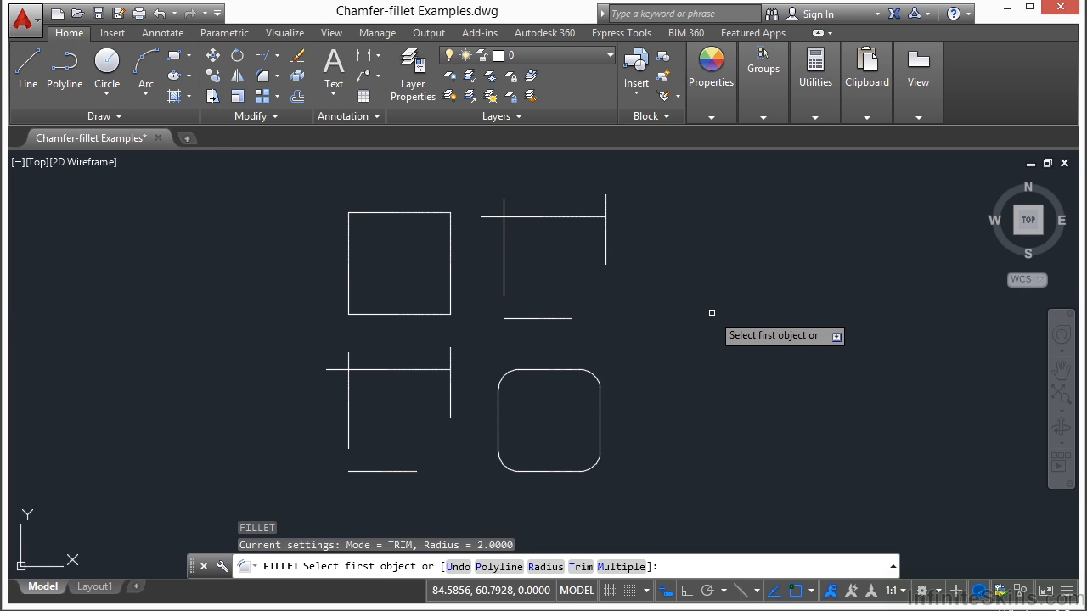
{"action": "type", "text": "r"}
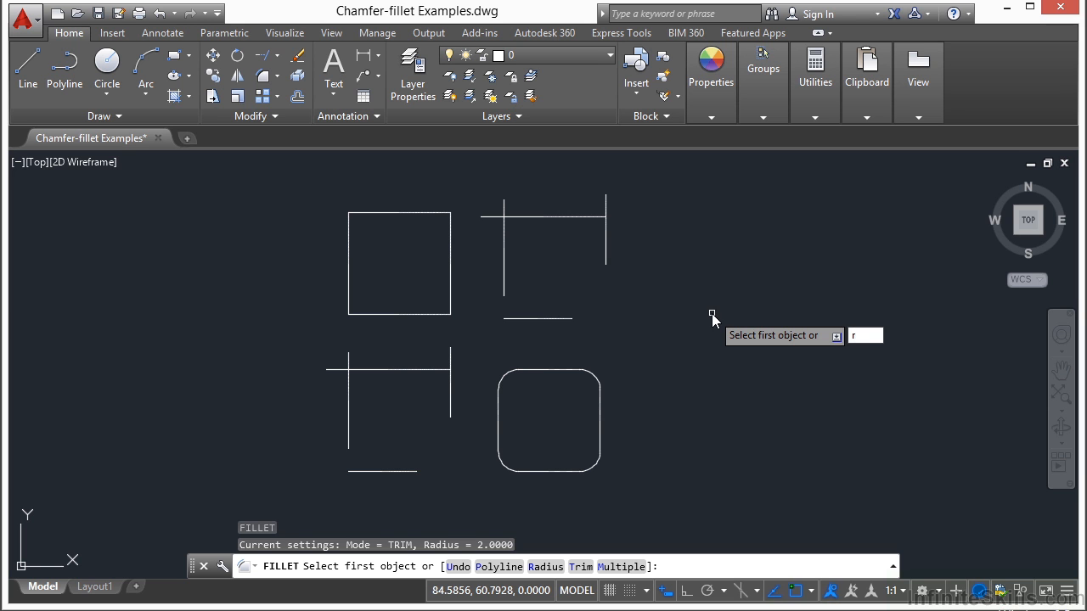
{"action": "key", "text": "Return"}
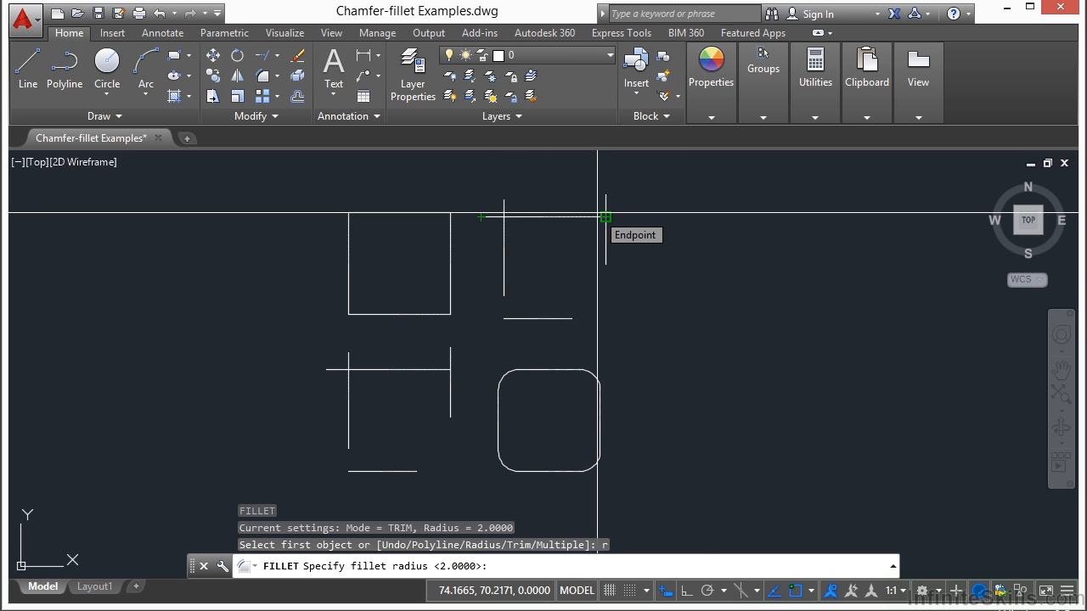
{"action": "type", "text": "2"}
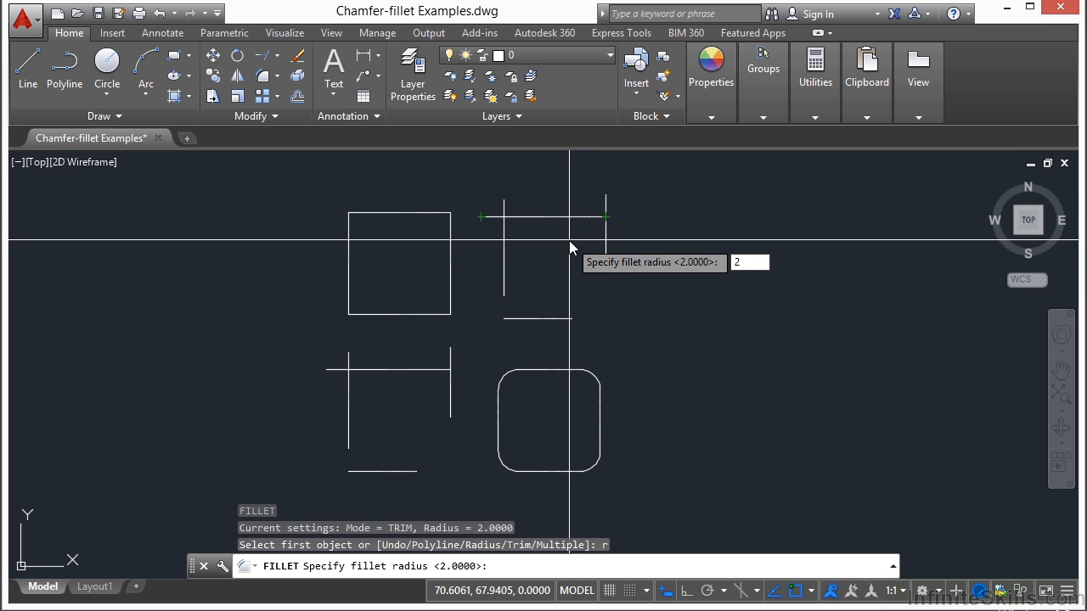
{"action": "key", "text": "Return"}
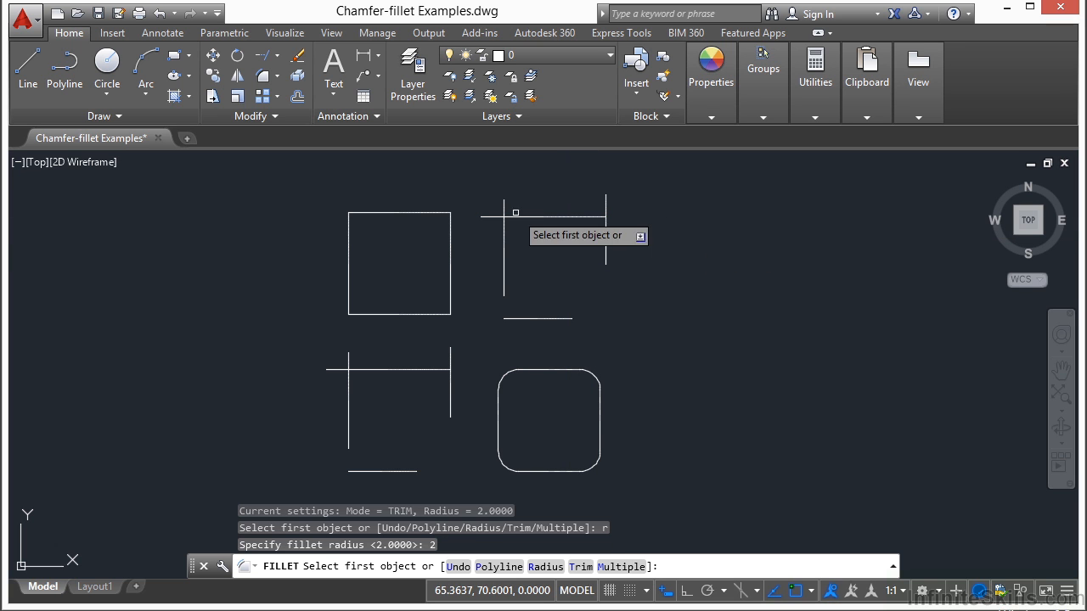
{"action": "scroll", "coordinate": [361, 208], "scroll_direction": "up", "scroll_amount": 2}
{"action": "left_click", "coordinate": [363, 214]}
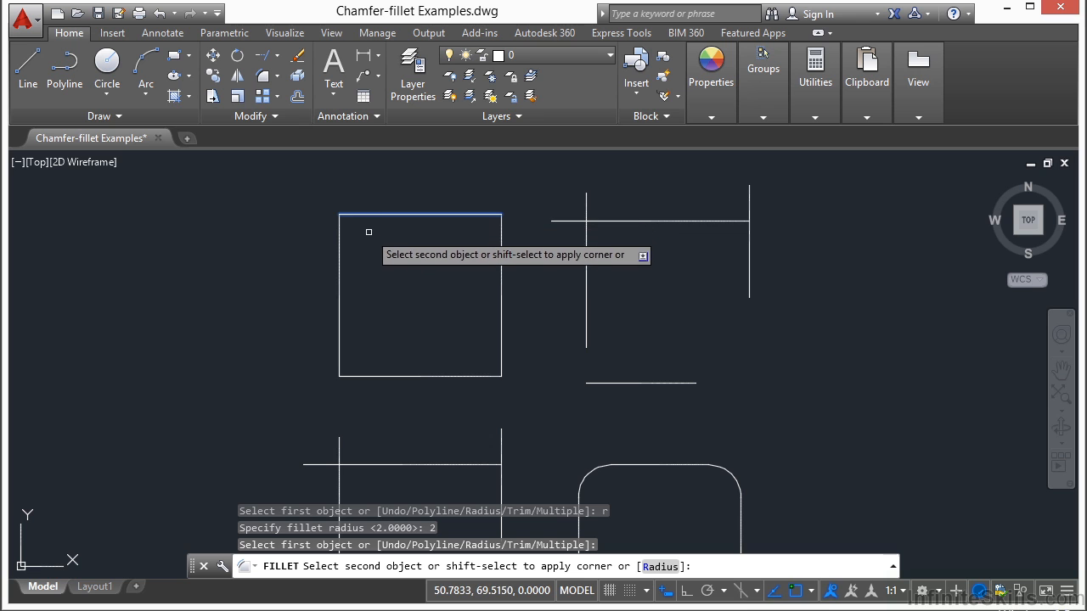
{"action": "left_click", "coordinate": [339, 285]}
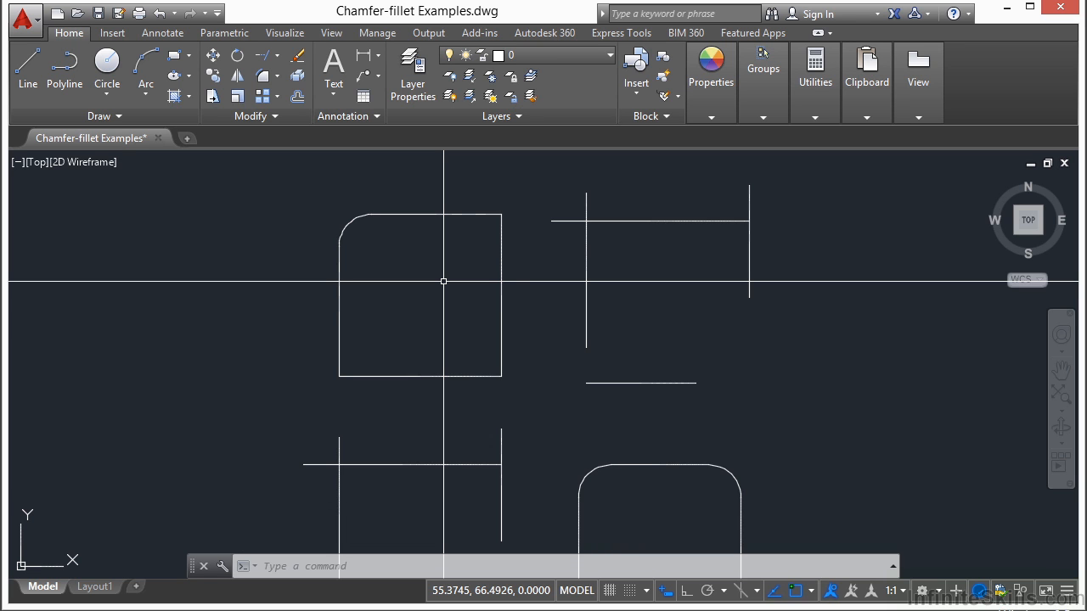
- Chamfer the lower-left corner of the same square using the preset distances of 3, picking the left edge and the bottom edge
{"action": "type", "text": "CHA"}
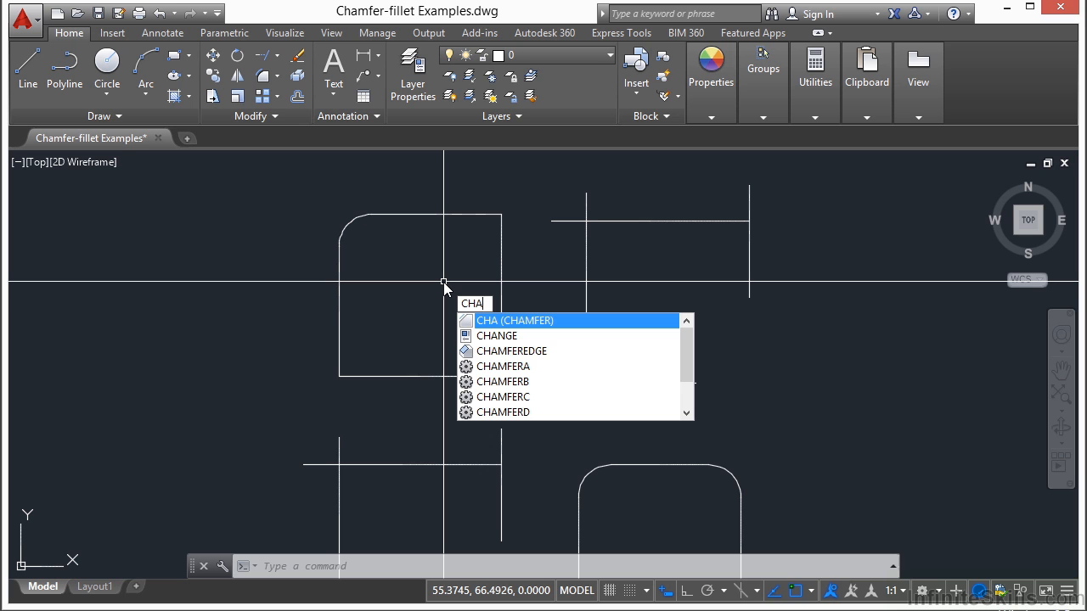
{"action": "key", "text": "Return"}
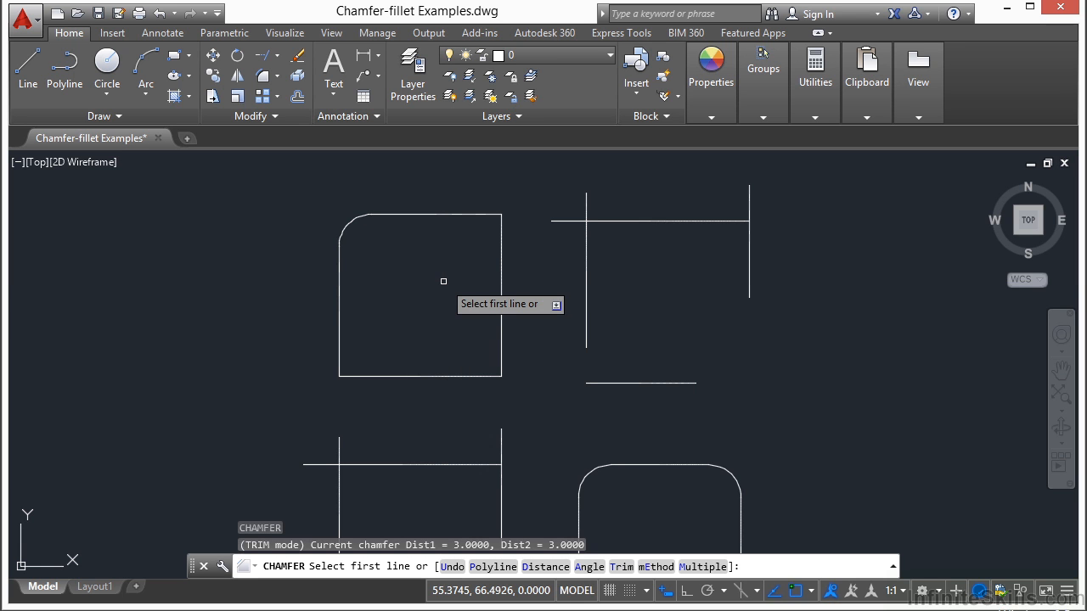
{"action": "left_click", "coordinate": [277, 76]}
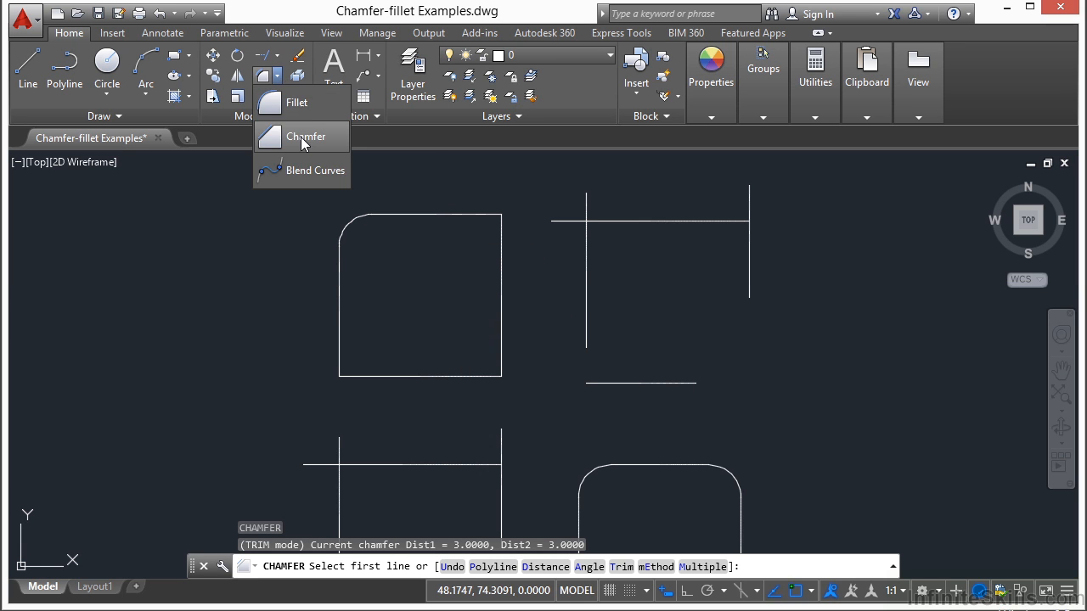
{"action": "left_click", "coordinate": [302, 139]}
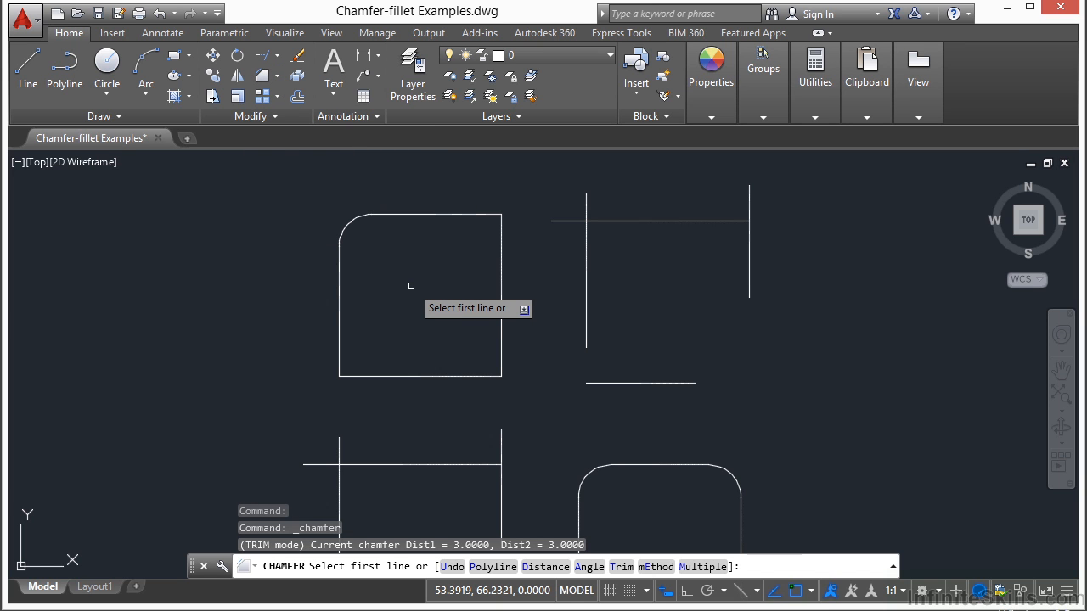
{"action": "type", "text": "2"}
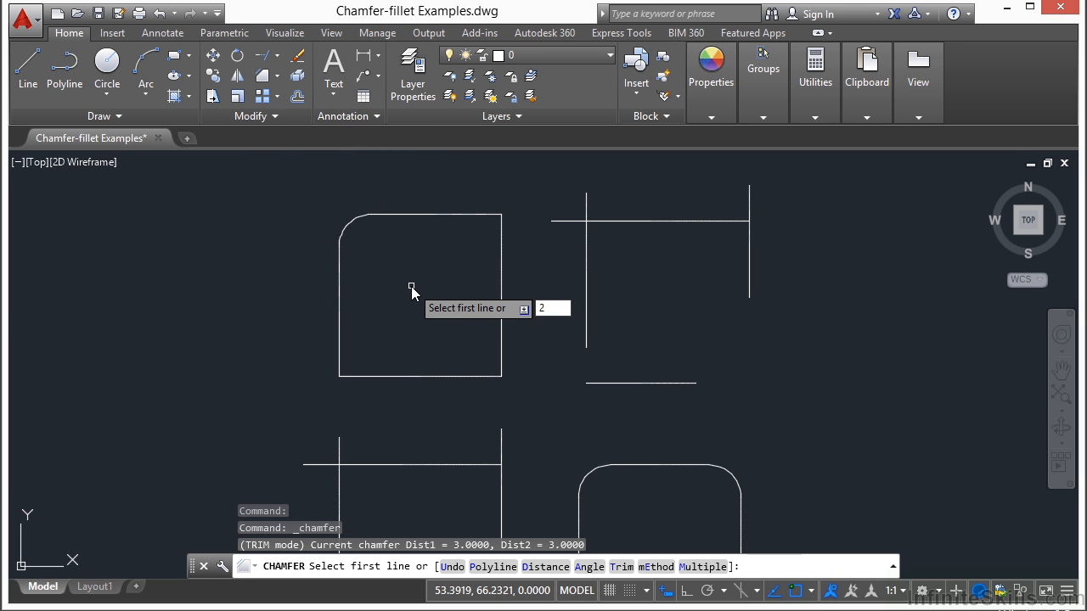
{"action": "key", "text": "Return"}
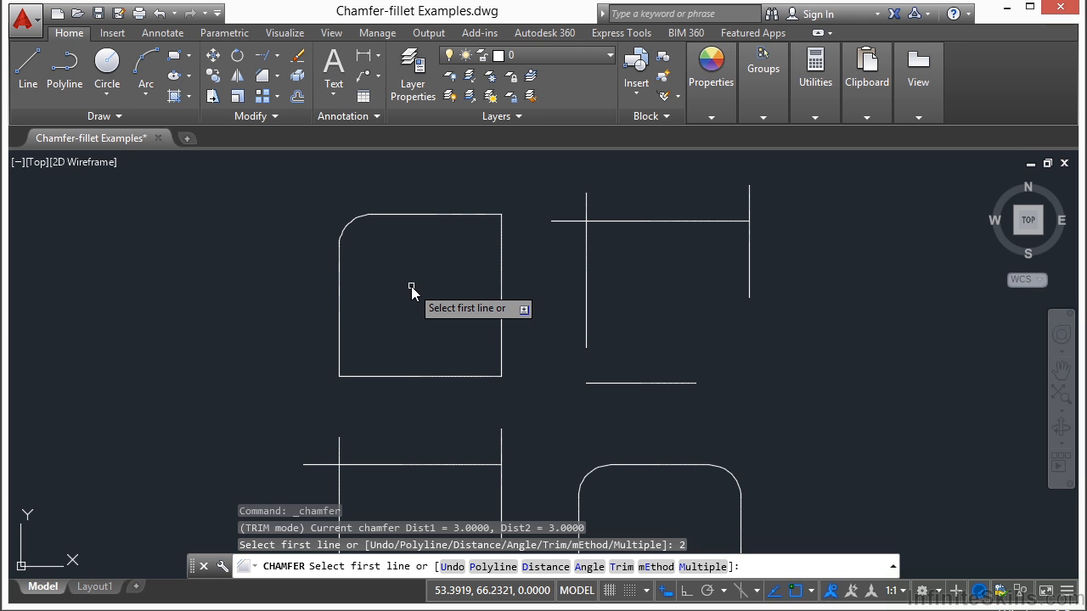
{"action": "key", "text": "Return"}
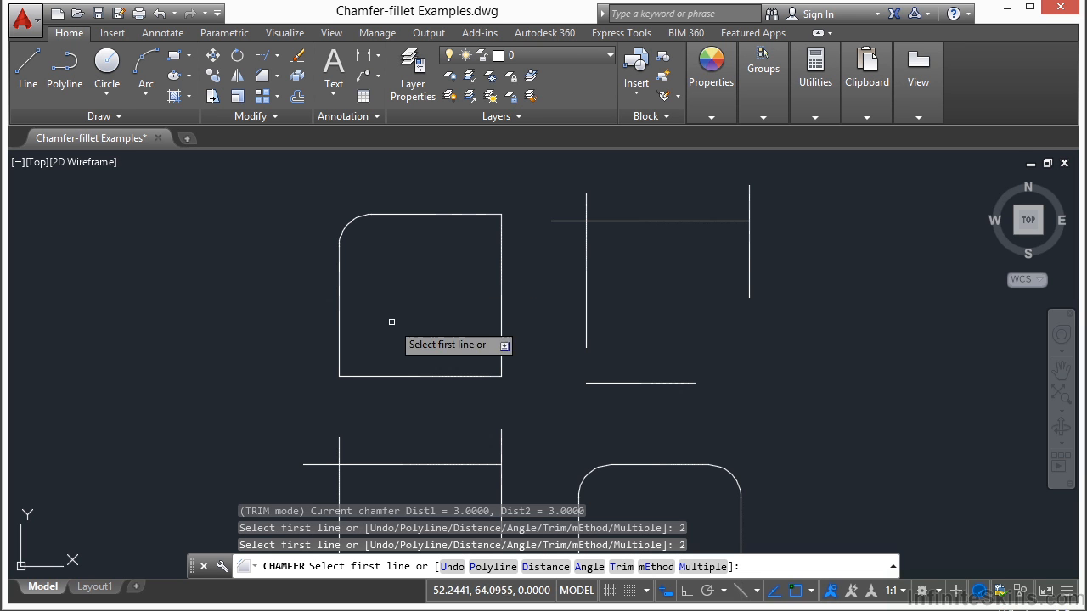
{"action": "left_click", "coordinate": [340, 344]}
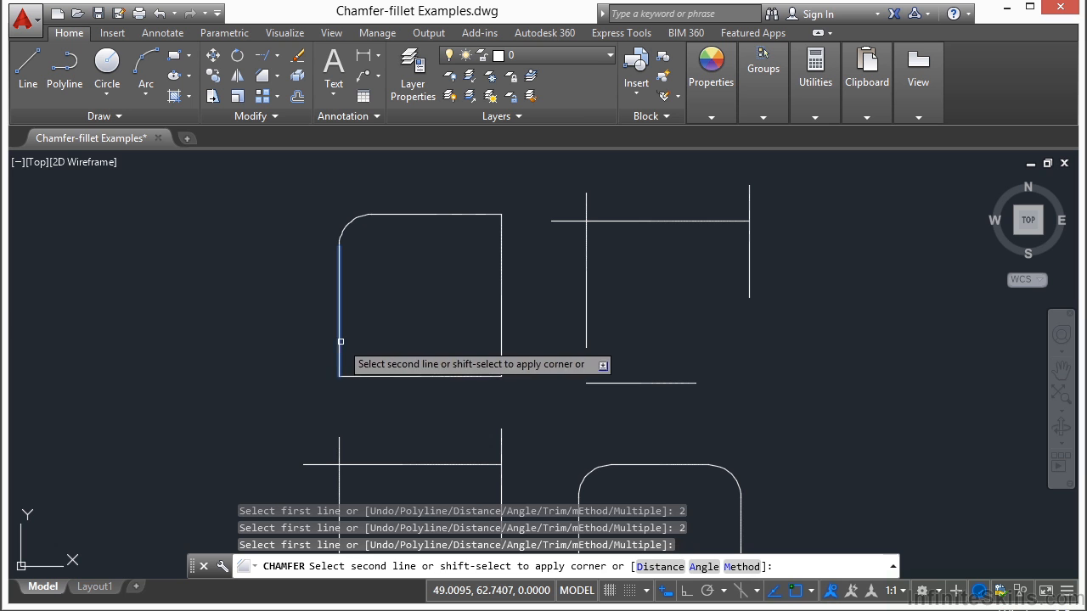
{"action": "left_click", "coordinate": [399, 376]}
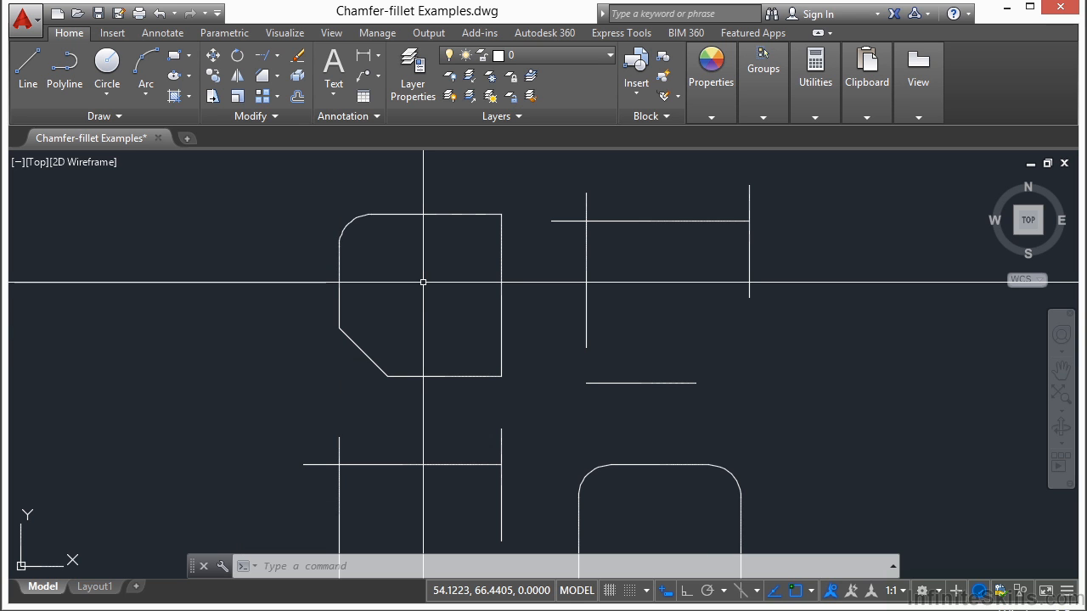
- Try chamfering the square's lower-right corner with distances 2 and 5, picking the bottom edge before the right edge, and undo it
{"action": "key", "text": "Return"}
{"action": "type", "text": "d"}
{"action": "key", "text": "Return"}
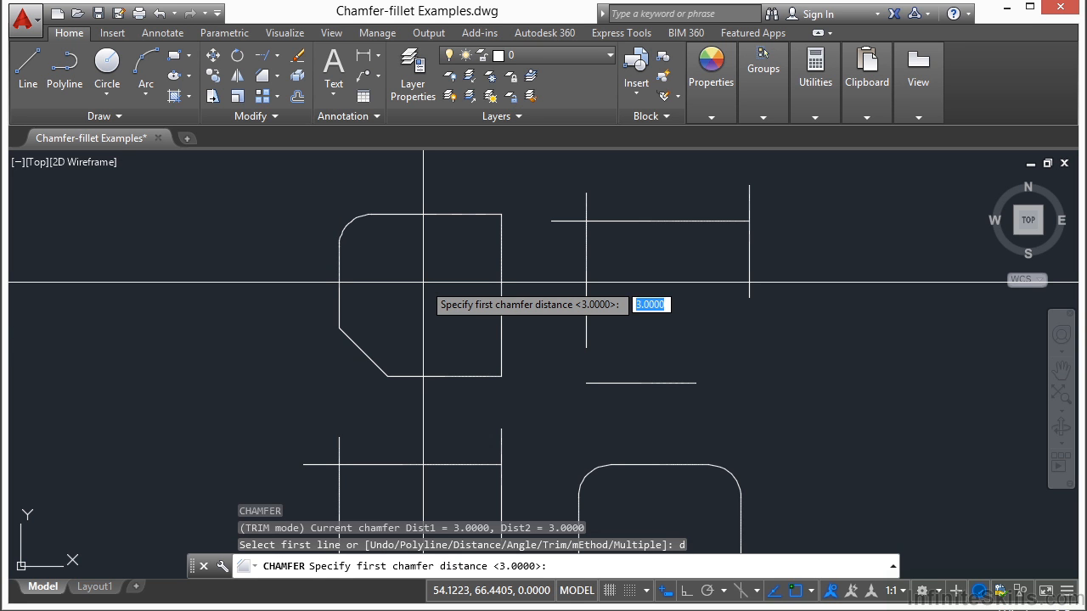
{"action": "type", "text": "2"}
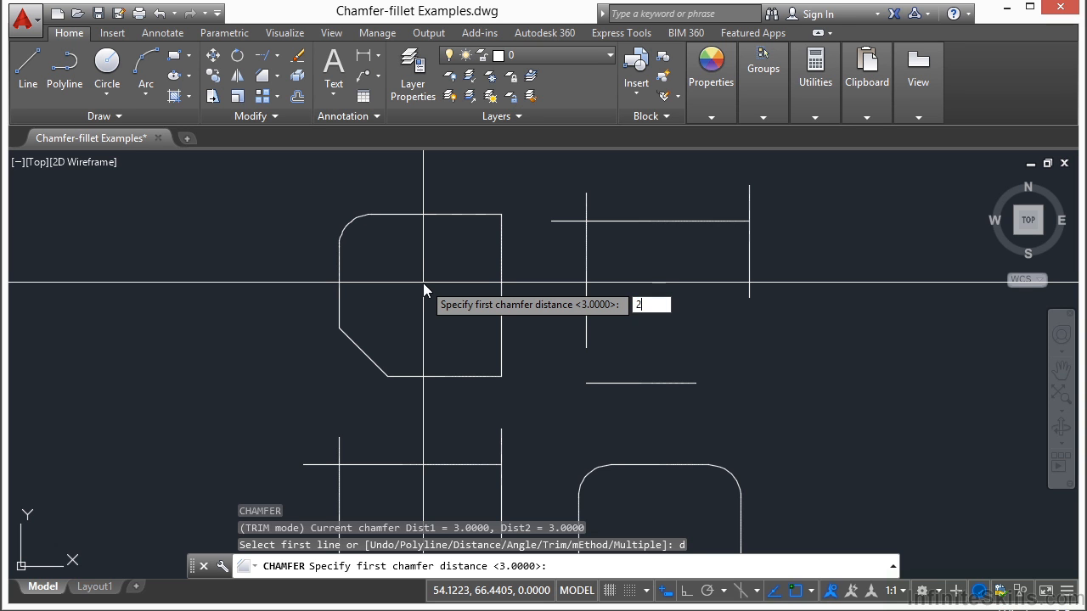
{"action": "key", "text": "Return"}
{"action": "type", "text": "5"}
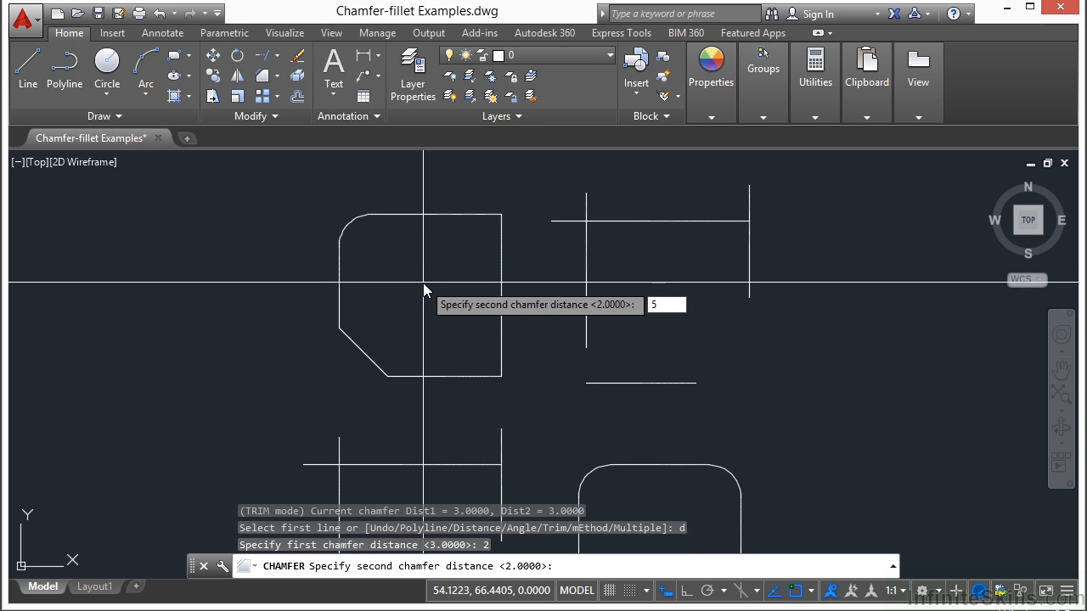
{"action": "key", "text": "Return"}
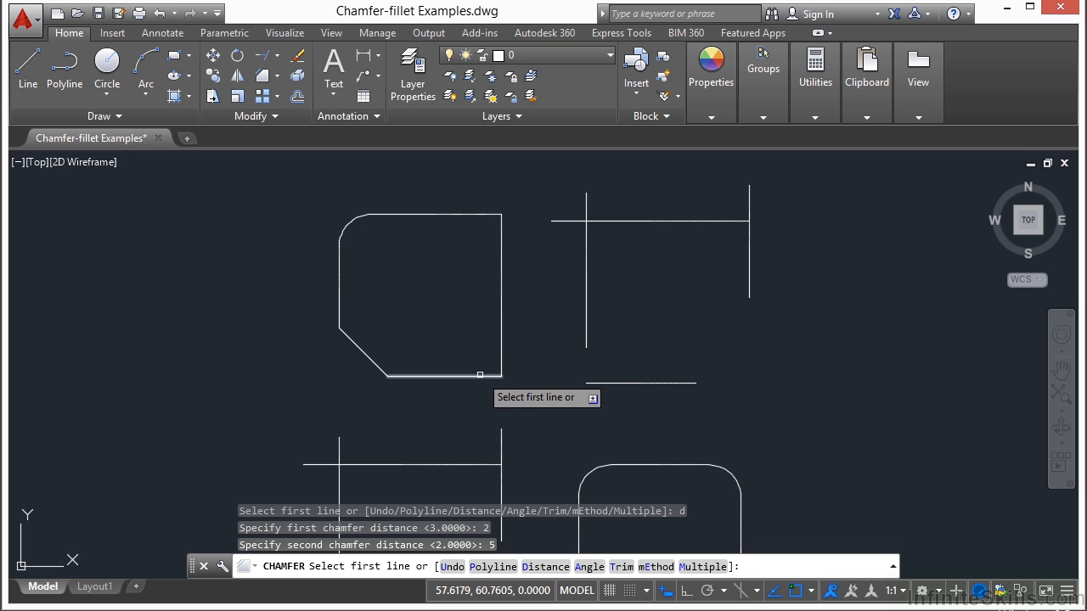
{"action": "left_click", "coordinate": [479, 376]}
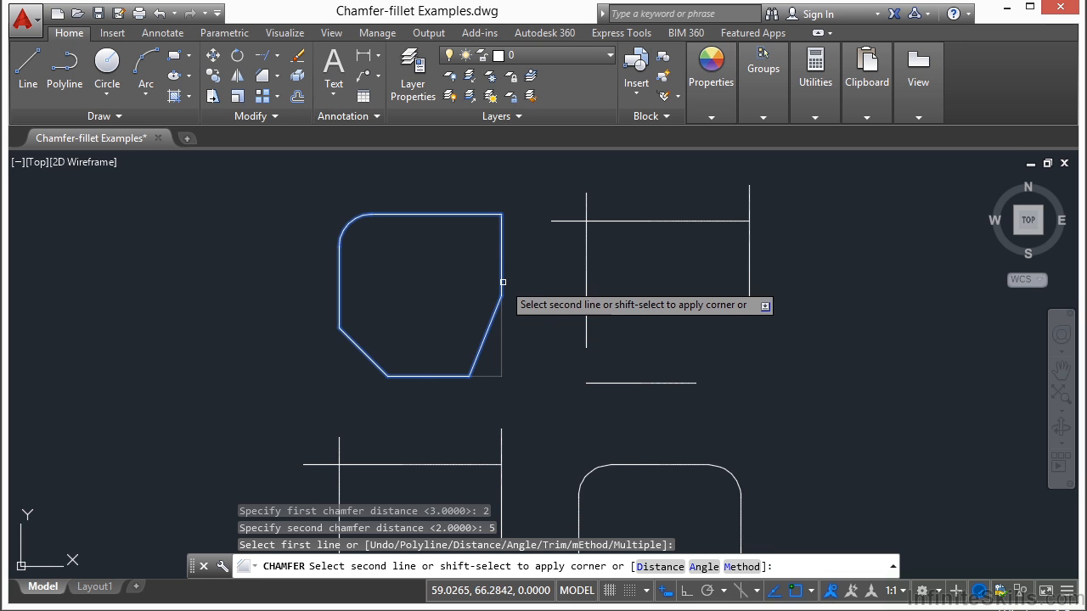
{"action": "left_click", "coordinate": [502, 268]}
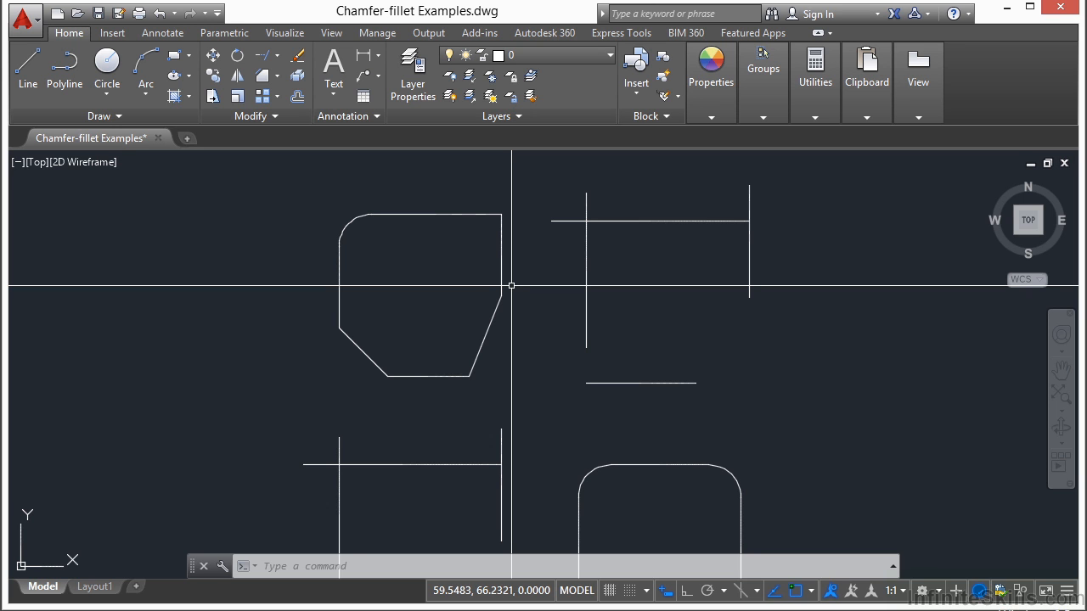
{"action": "key", "text": "ctrl+z"}
- Chamfer the upper-left square's lower-right corner with distances 2 and 5, picking the right edge before the bottom edge
{"action": "type", "text": "cha"}
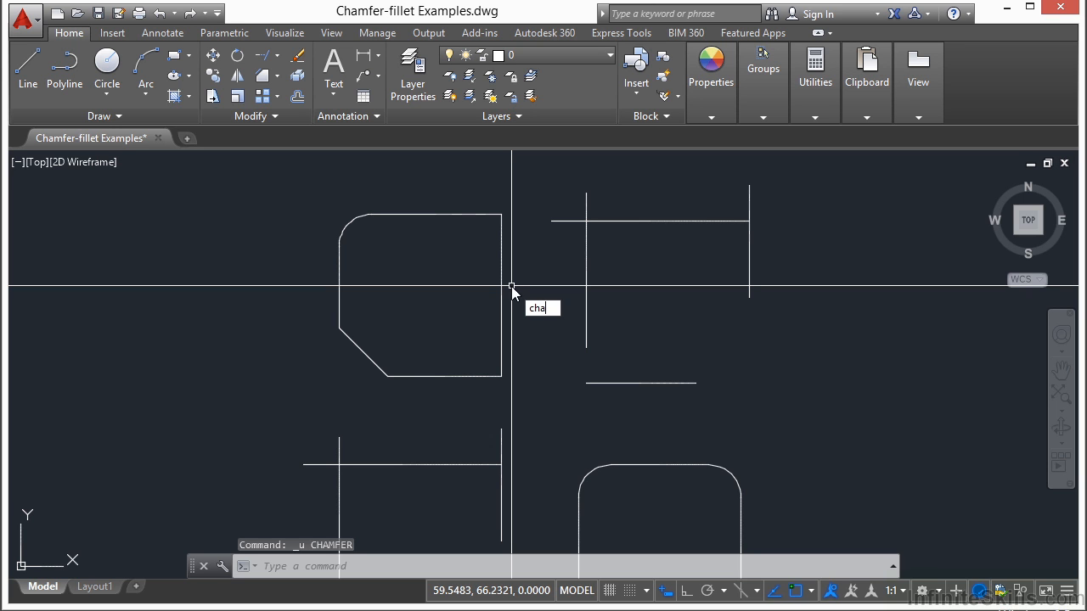
{"action": "key", "text": "Return"}
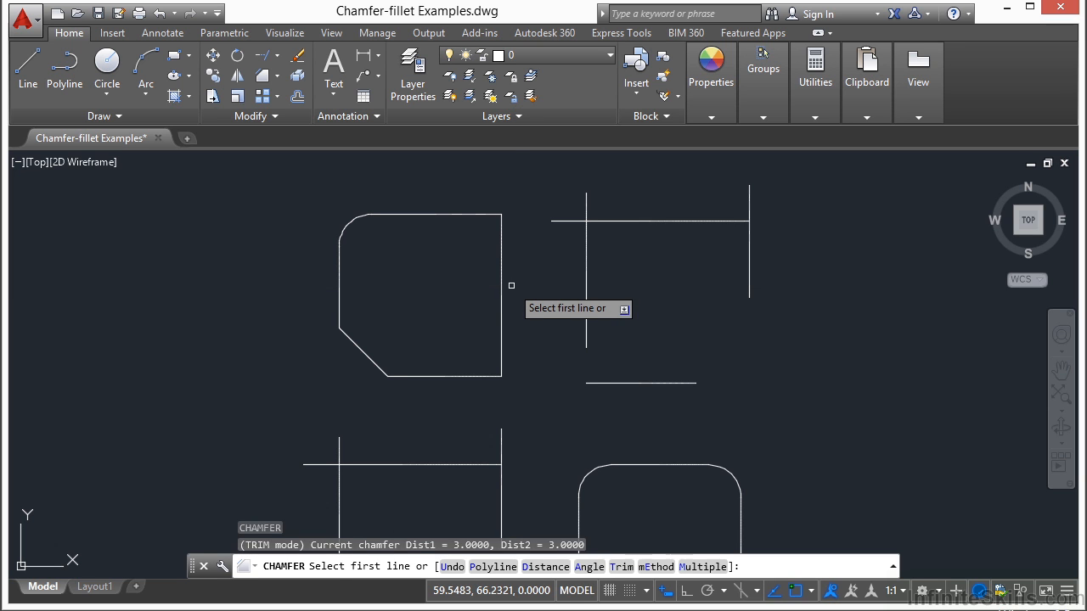
{"action": "type", "text": "d"}
{"action": "key", "text": "Return"}
{"action": "type", "text": "2"}
{"action": "key", "text": "Return"}
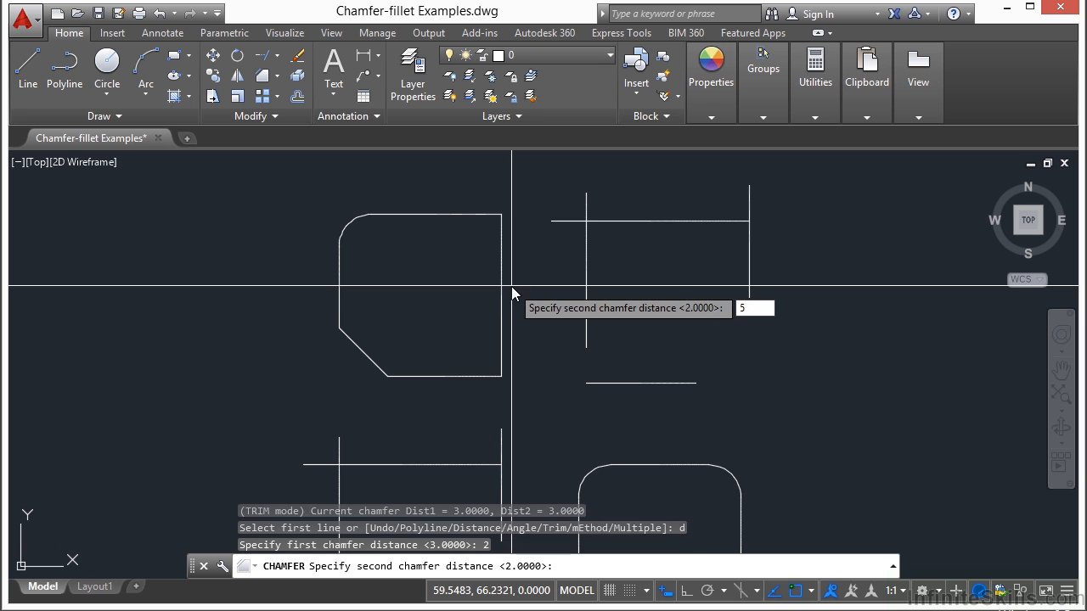
{"action": "type", "text": "5"}
{"action": "key", "text": "Return"}
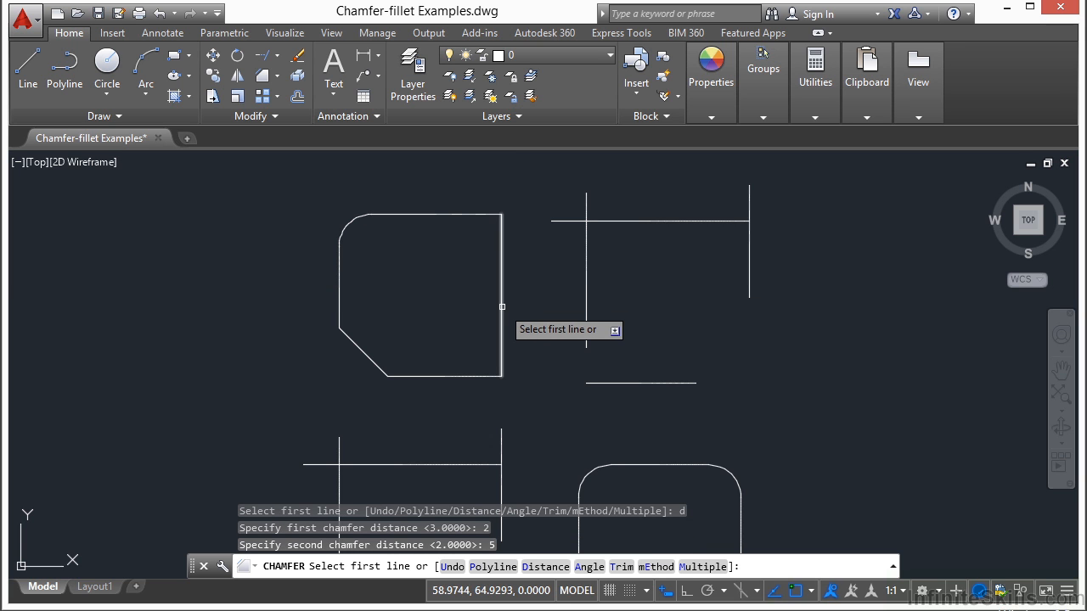
{"action": "left_click", "coordinate": [502, 306]}
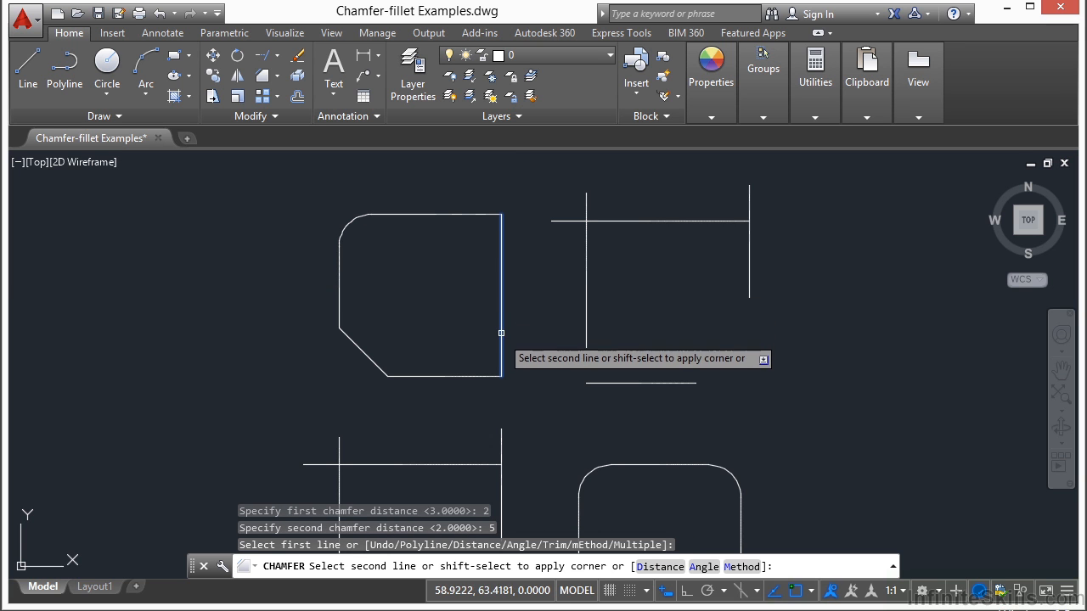
{"action": "left_click", "coordinate": [471, 373]}
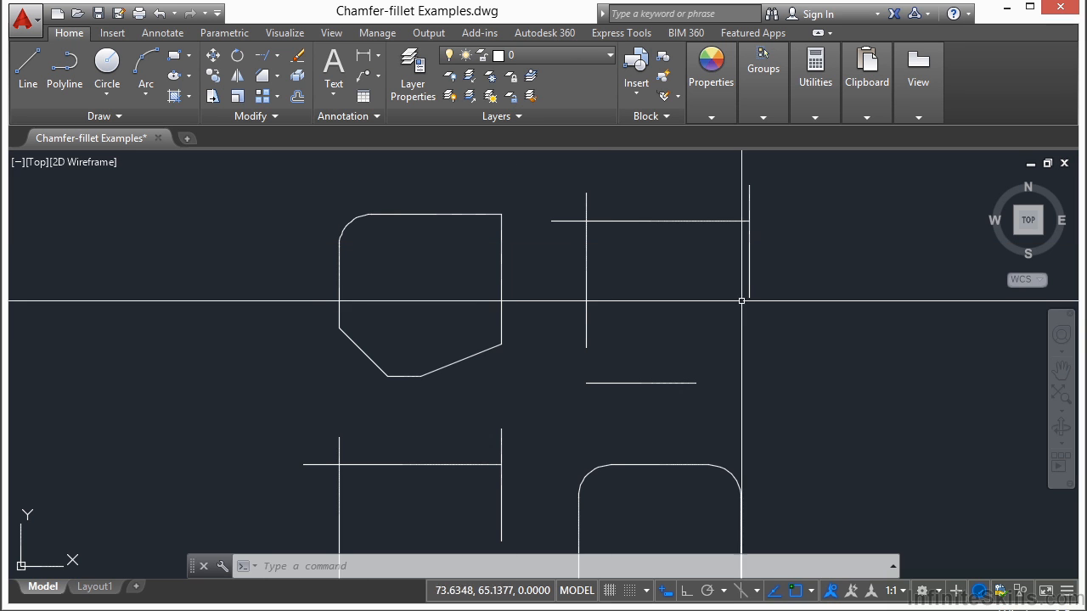
- Fillet the crossing top and left lines of the upper-right shape with a radius of 2
{"action": "key", "text": "Return"}
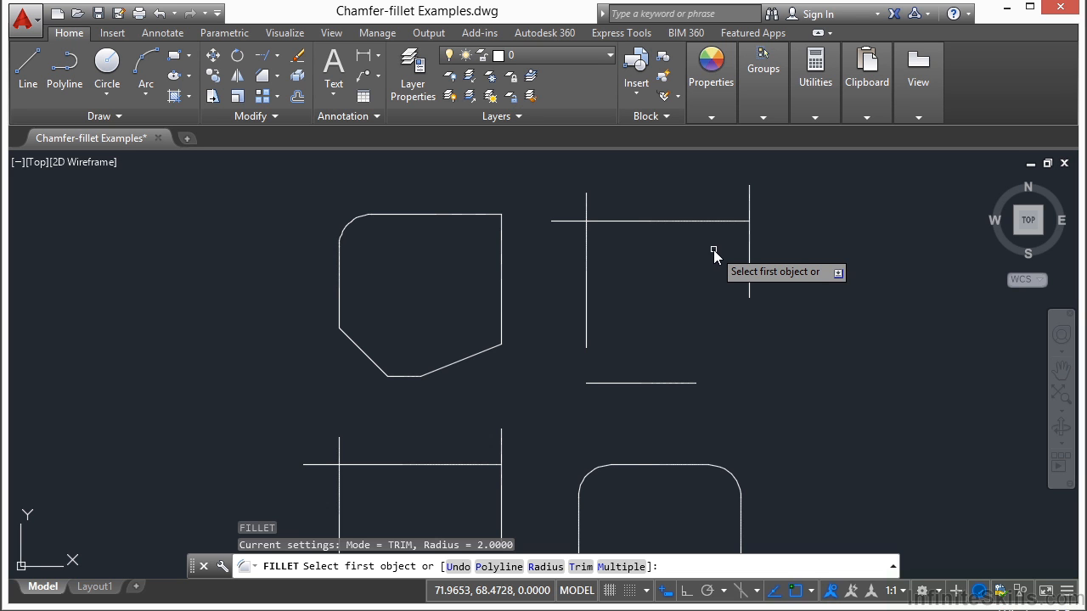
{"action": "type", "text": "r"}
{"action": "key", "text": "Return"}
{"action": "type", "text": "2"}
{"action": "key", "text": "Return"}
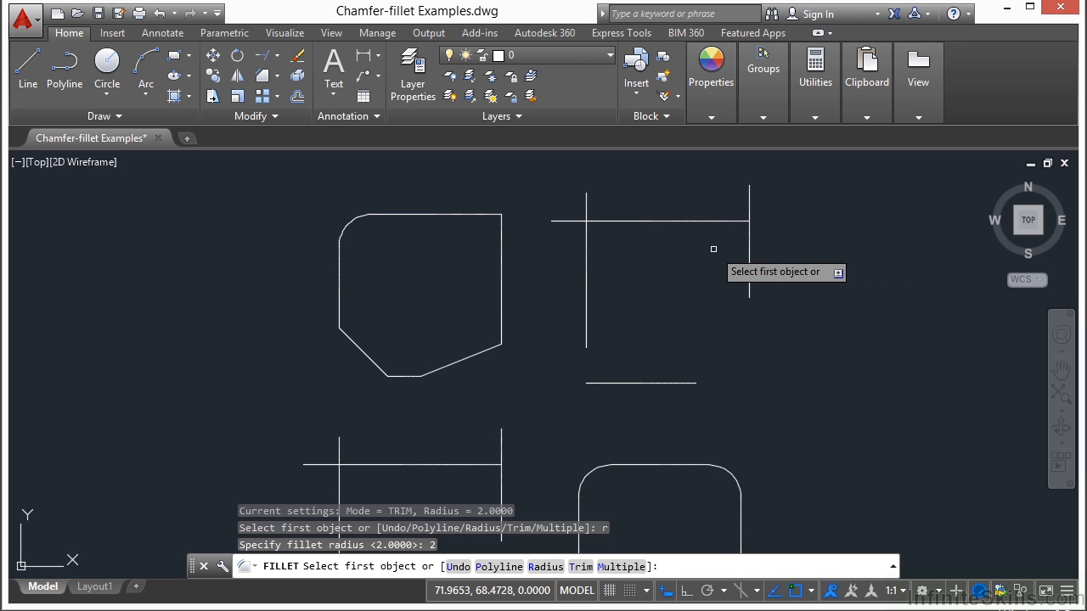
{"action": "left_click", "coordinate": [606, 221]}
{"action": "left_click", "coordinate": [586, 221]}
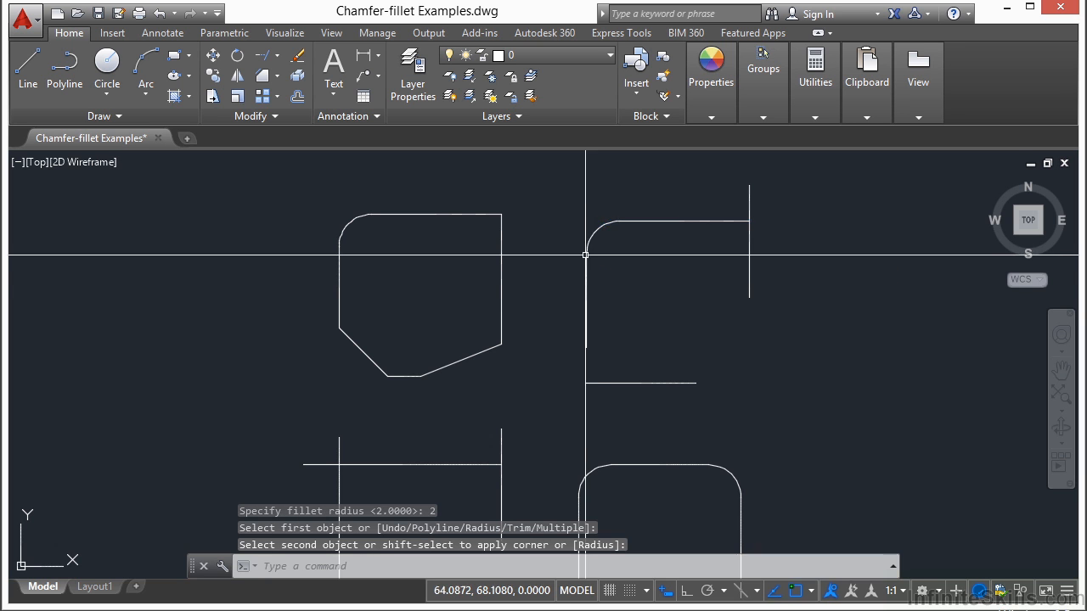
- Fillet the upper-right corner of the upper-right shape with the same radius of 2, keeping the lower part of the vertical line
{"action": "key", "text": "Return"}
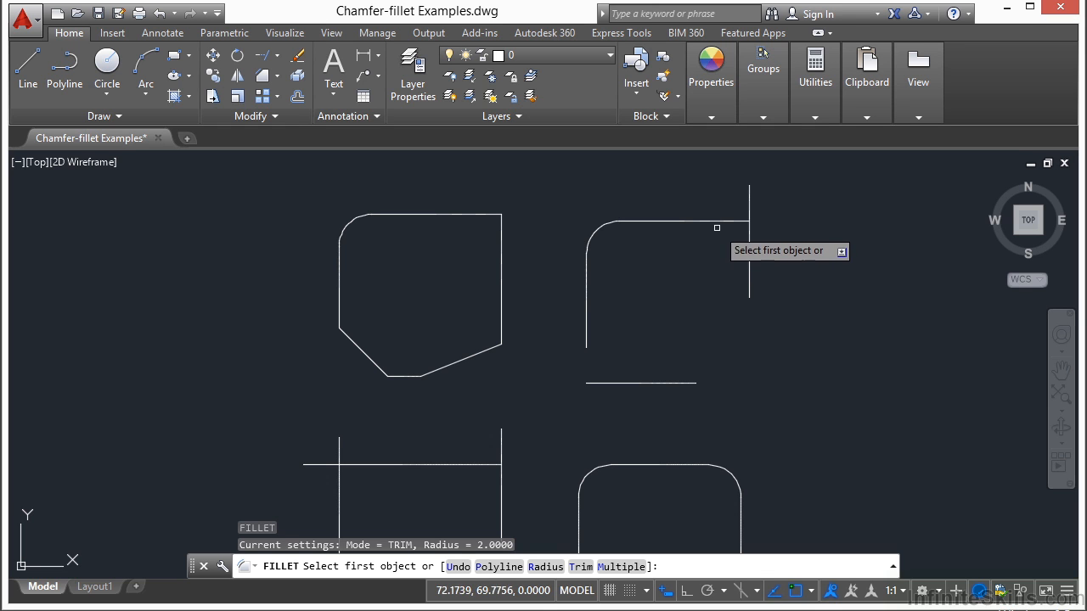
{"action": "left_click", "coordinate": [735, 221]}
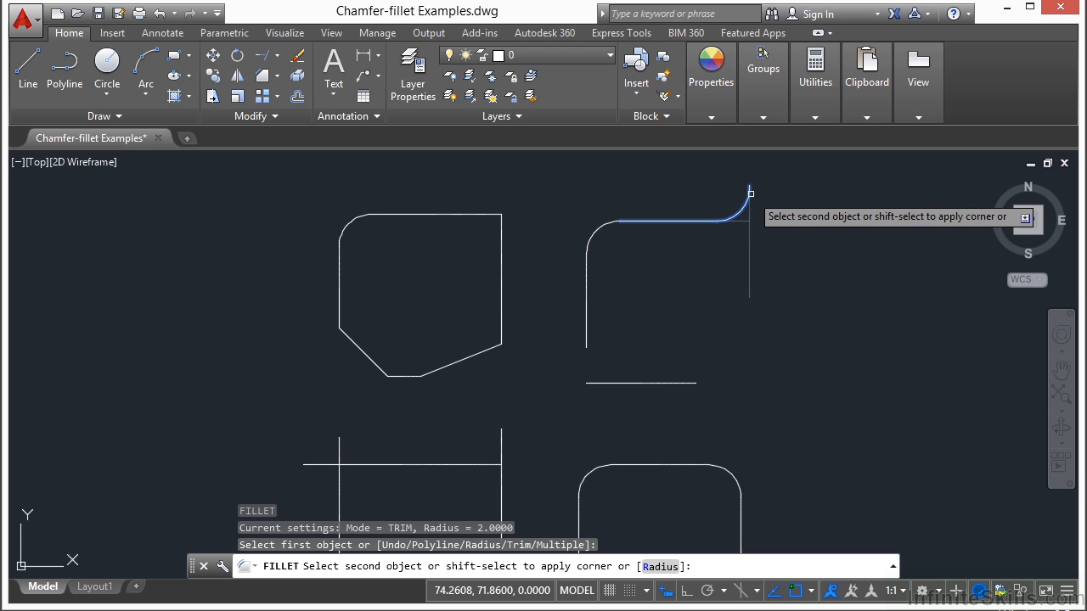
{"action": "left_click", "coordinate": [748, 259]}
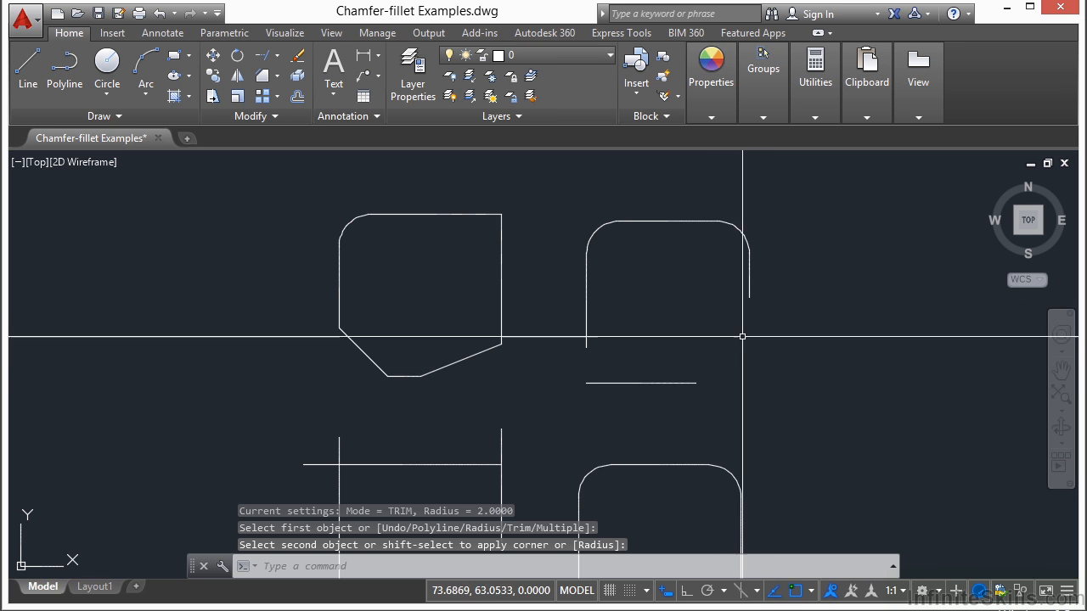
- Close the two open bottom corners of the upper-right shape with fillets of radius 2, the lower-right corner first
{"action": "key", "text": "Return"}
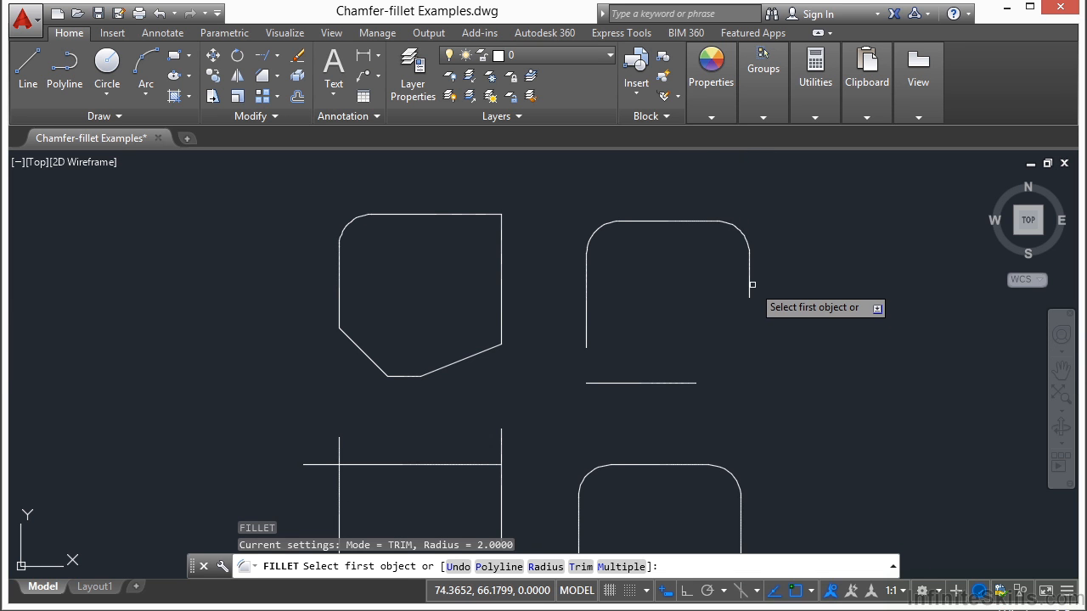
{"action": "left_click", "coordinate": [748, 285]}
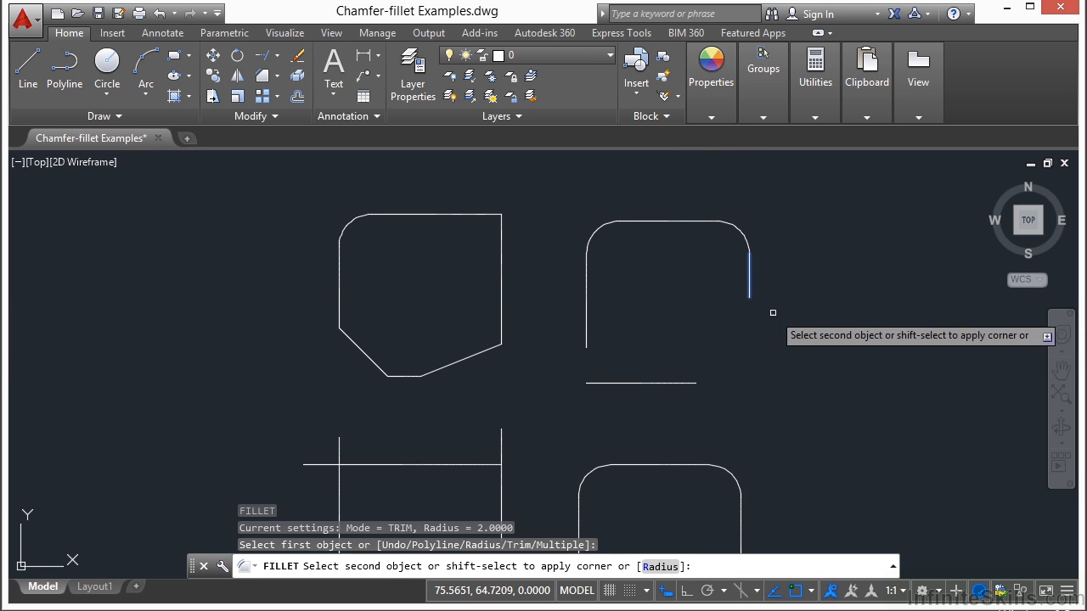
{"action": "left_click", "coordinate": [672, 383]}
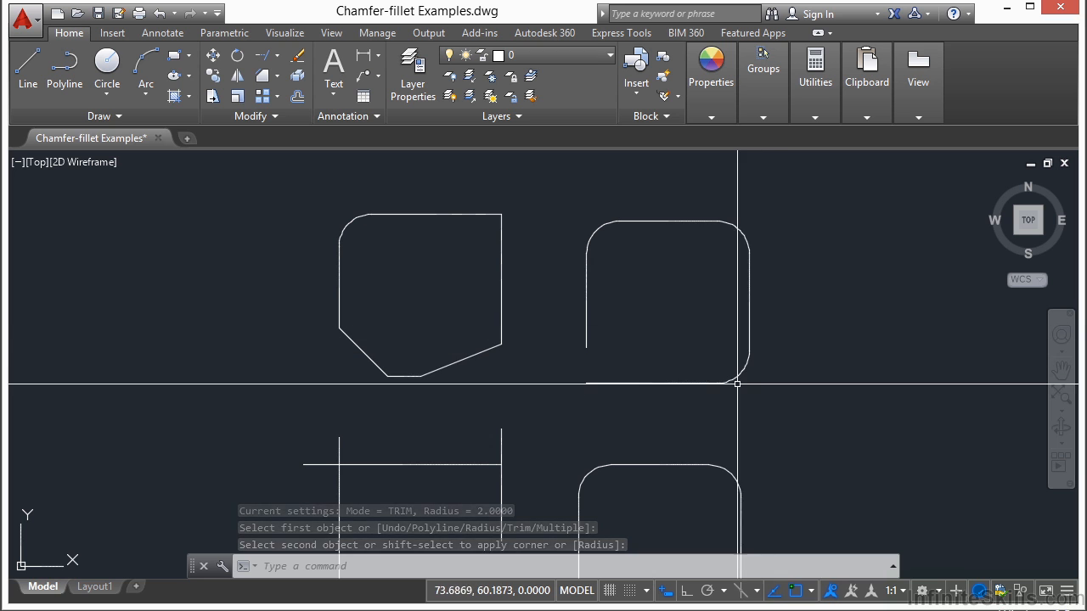
{"action": "key", "text": "Return"}
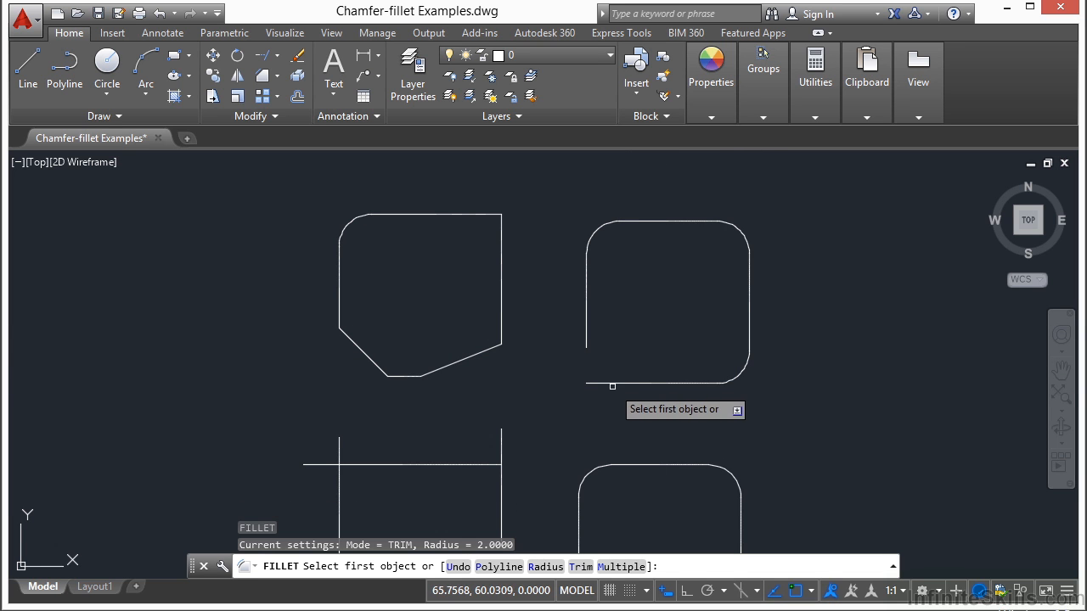
{"action": "left_click", "coordinate": [612, 385]}
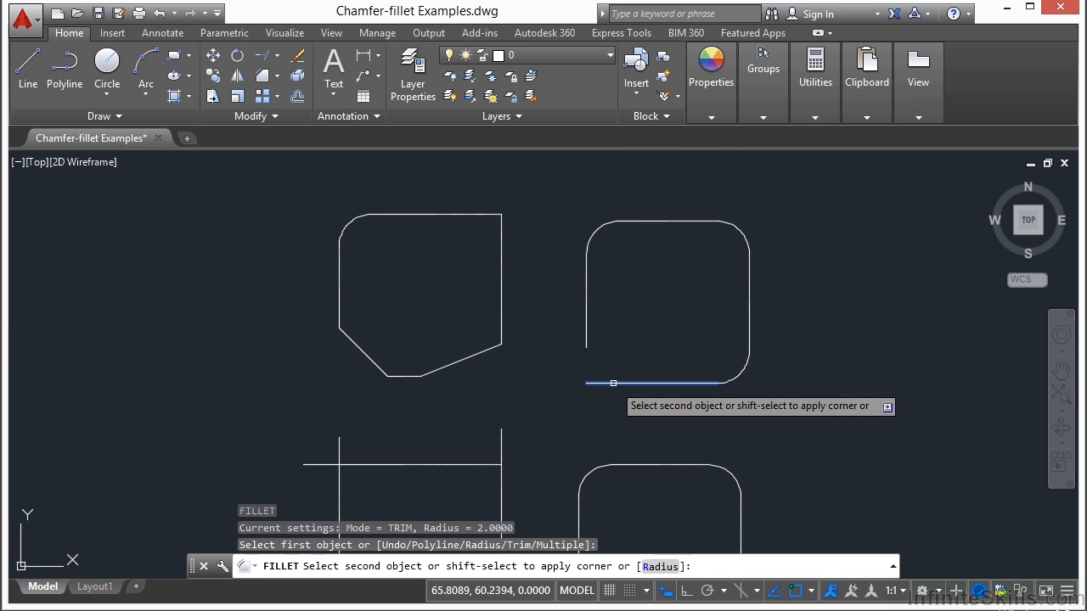
{"action": "left_click", "coordinate": [588, 325]}
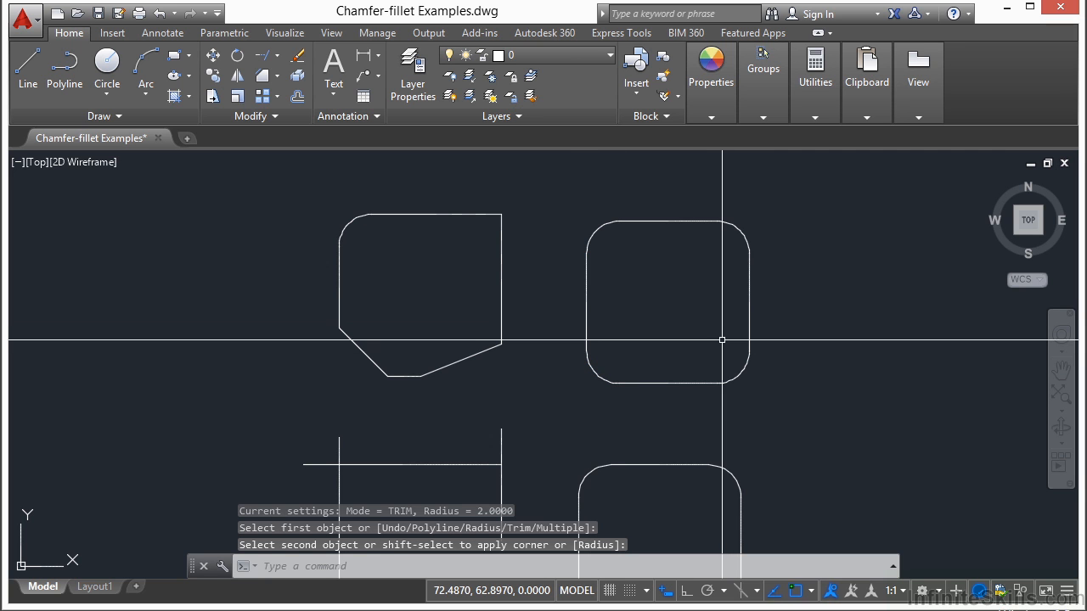
- Chamfer the crossing top and left lines of the lower-left shape with both distances set to 2
{"action": "scroll", "coordinate": [739, 297], "scroll_direction": "down", "scroll_amount": 2}
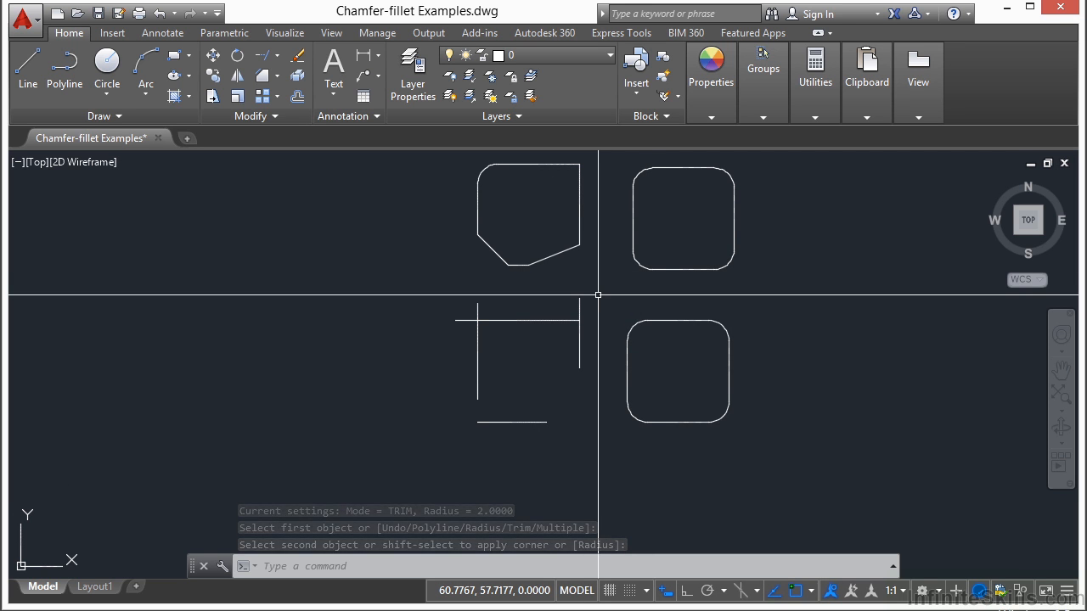
{"action": "type", "text": "cha"}
{"action": "key", "text": "Return"}
{"action": "key", "text": "Return"}
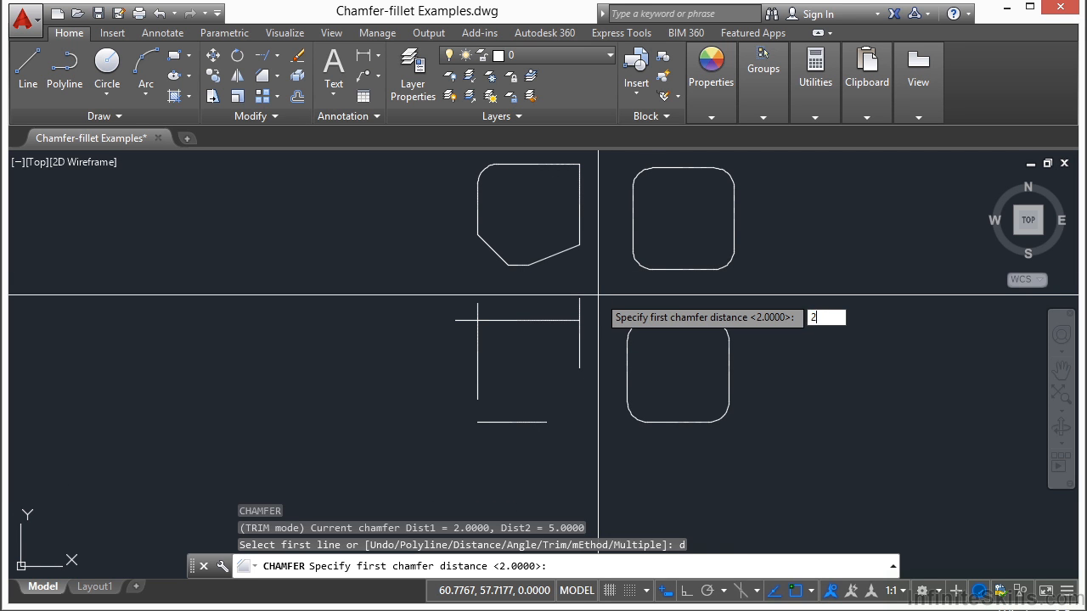
{"action": "key", "text": "Return"}
{"action": "key", "text": "Return"}
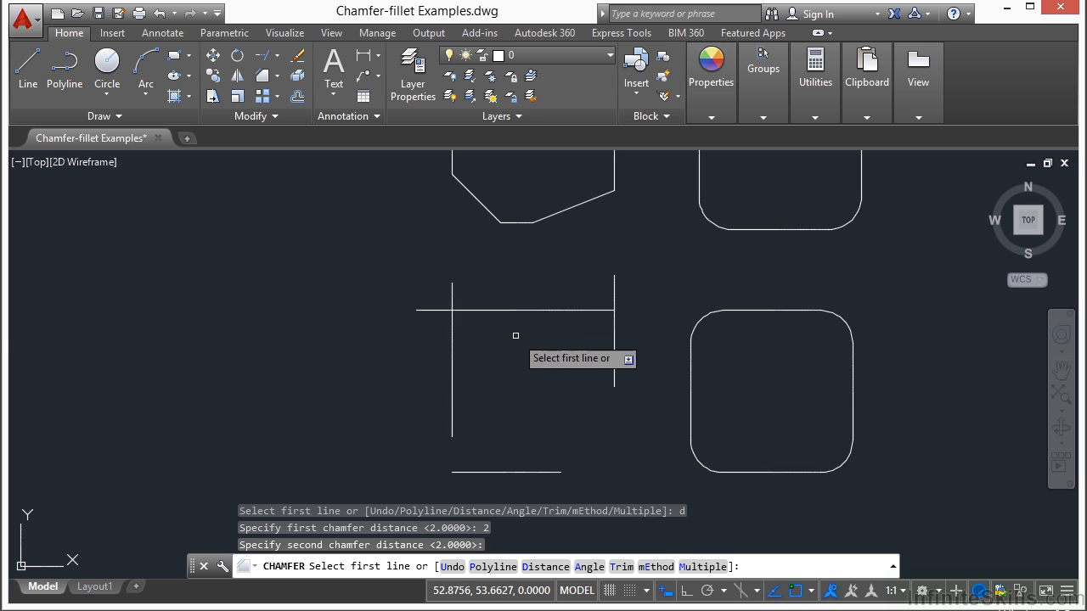
{"action": "scroll", "coordinate": [516, 335], "scroll_direction": "up", "scroll_amount": 2}
{"action": "left_click", "coordinate": [477, 338]}
{"action": "left_click", "coordinate": [451, 311]}
- Chamfer the open lower-left corner of the lower-left shape with the same distances of 2, and end the command
{"action": "key", "text": "Return"}
{"action": "left_click", "coordinate": [452, 427]}
{"action": "left_click", "coordinate": [532, 471]}
{"action": "key", "text": "Return"}
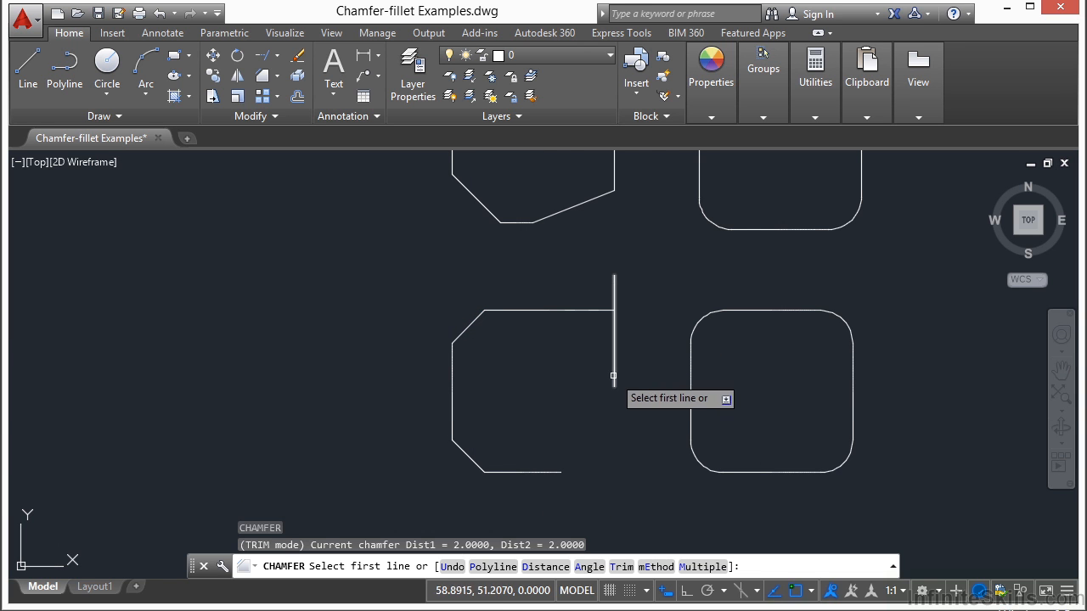
{"action": "key", "text": "Escape"}
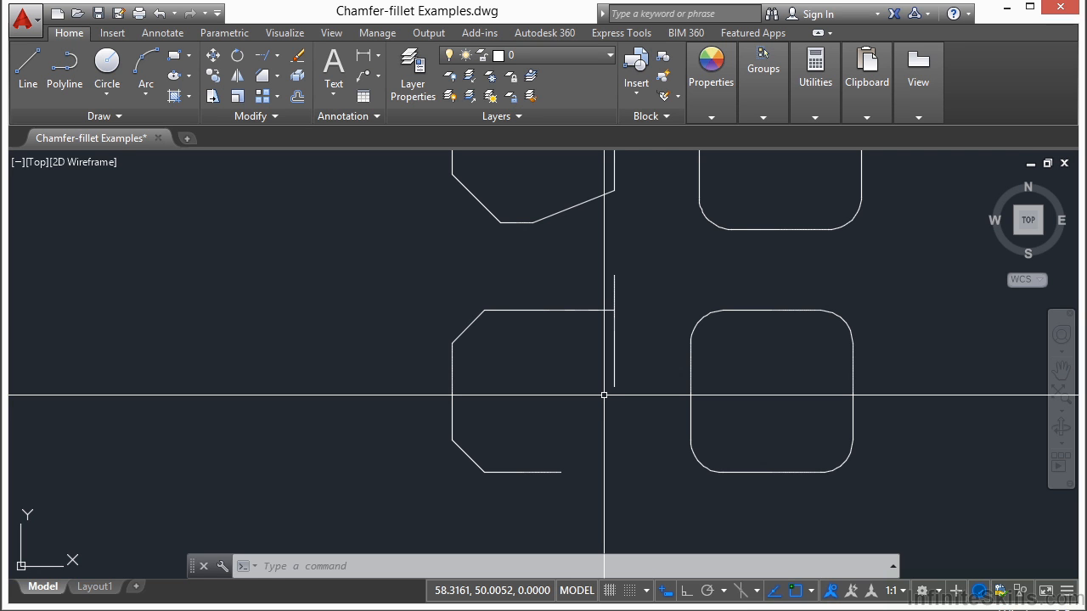
- Trim the lower-left shape's upper-right corner to a sharp corner using a chamfer with both distances set to 0
{"action": "key", "text": "Return"}
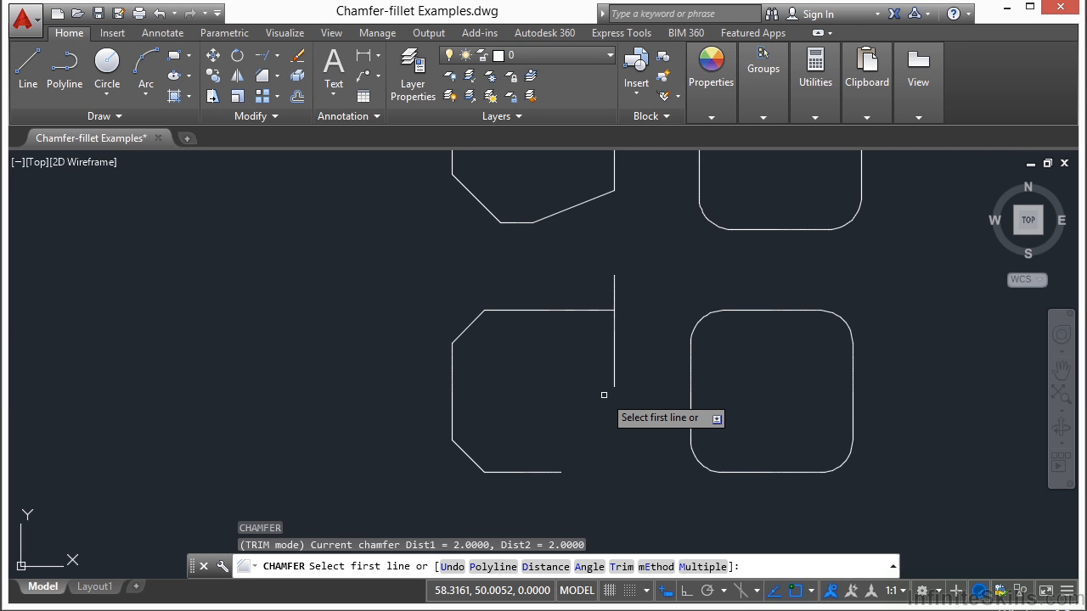
{"action": "type", "text": "d"}
{"action": "key", "text": "Return"}
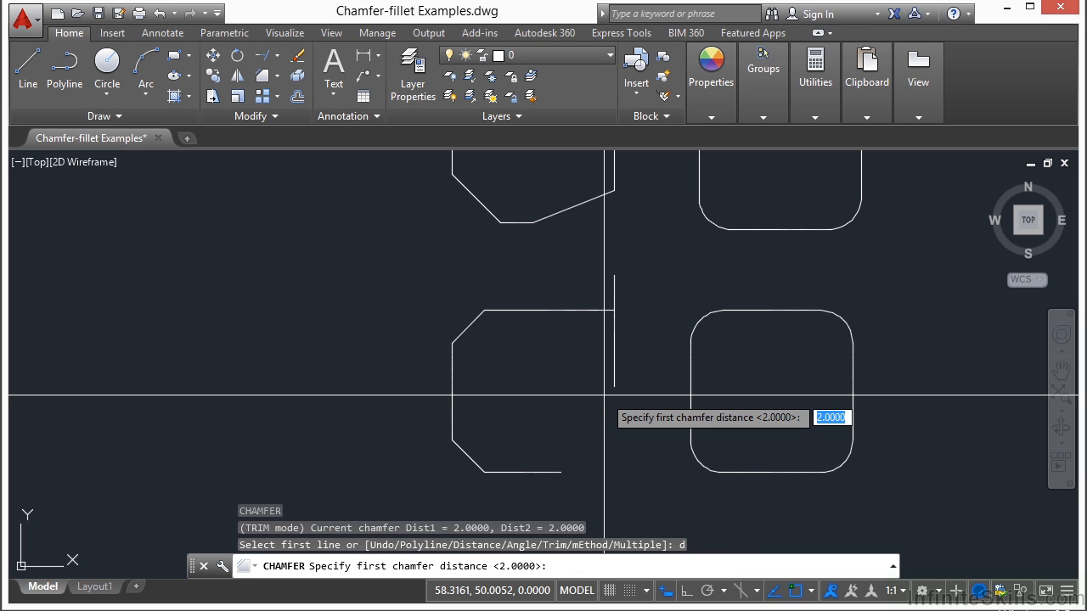
{"action": "key", "text": "Return"}
{"action": "type", "text": "0"}
{"action": "key", "text": "Return"}
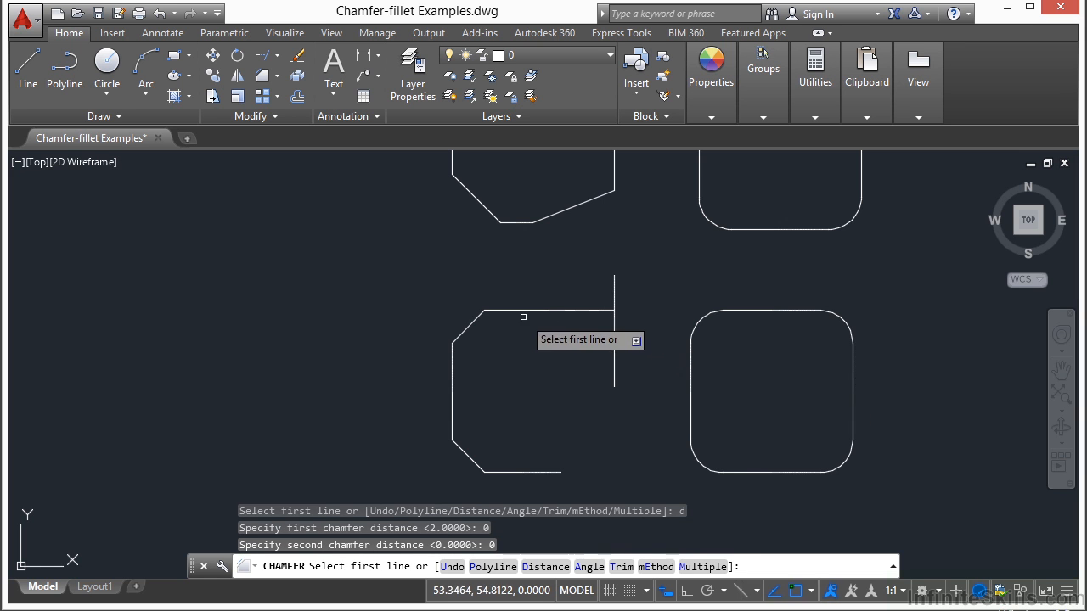
{"action": "left_click", "coordinate": [581, 311]}
{"action": "left_click", "coordinate": [613, 340]}
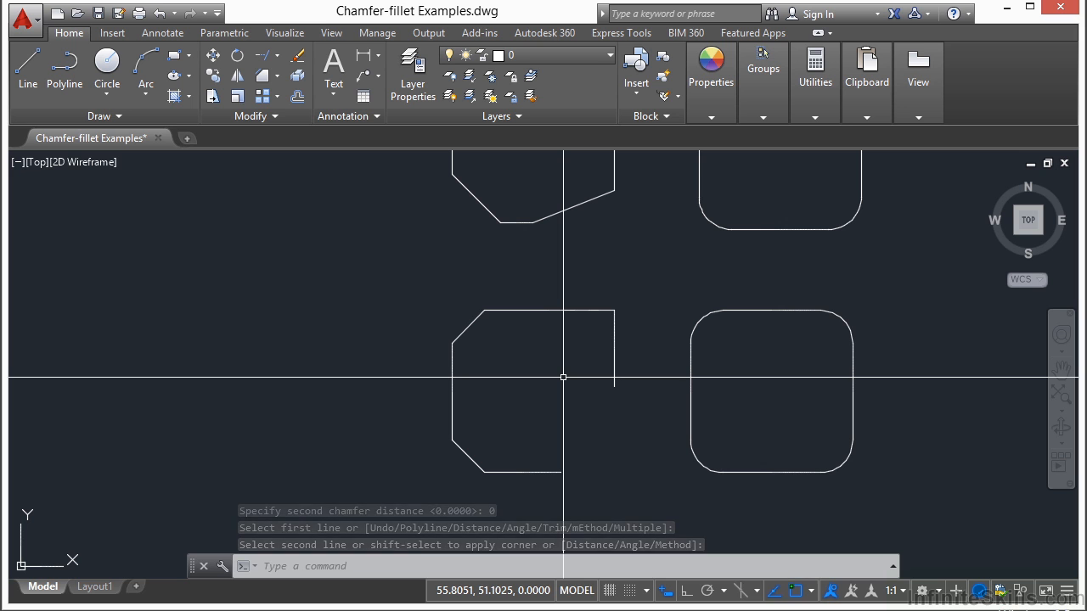
- Close the lower-left shape's lower-right corner as a sharp corner using a fillet with radius 0
{"action": "type", "text": "f"}
{"action": "key", "text": "Return"}
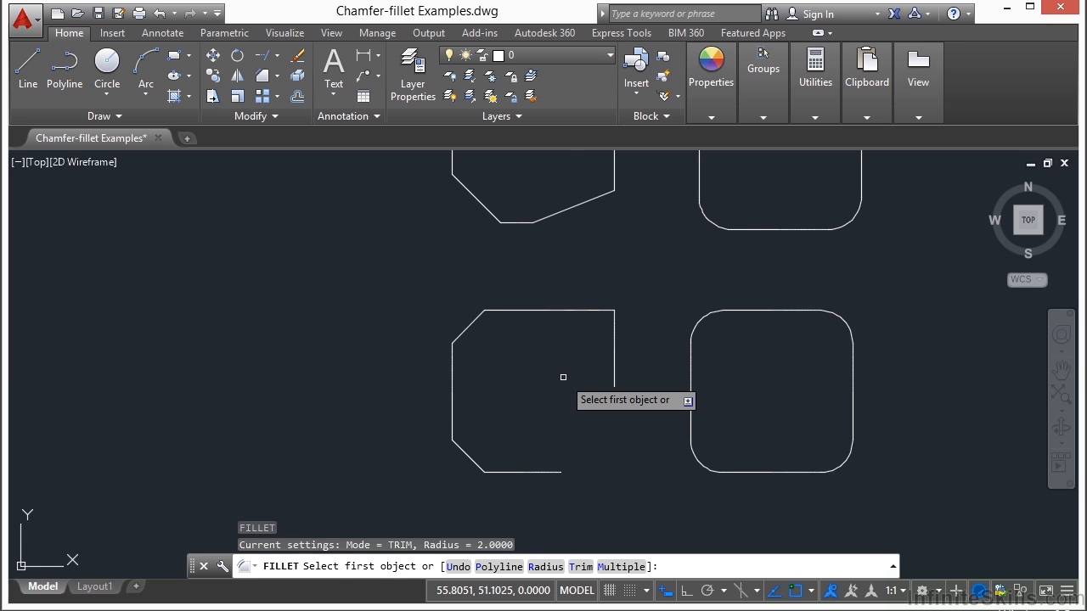
{"action": "type", "text": "r"}
{"action": "key", "text": "Return"}
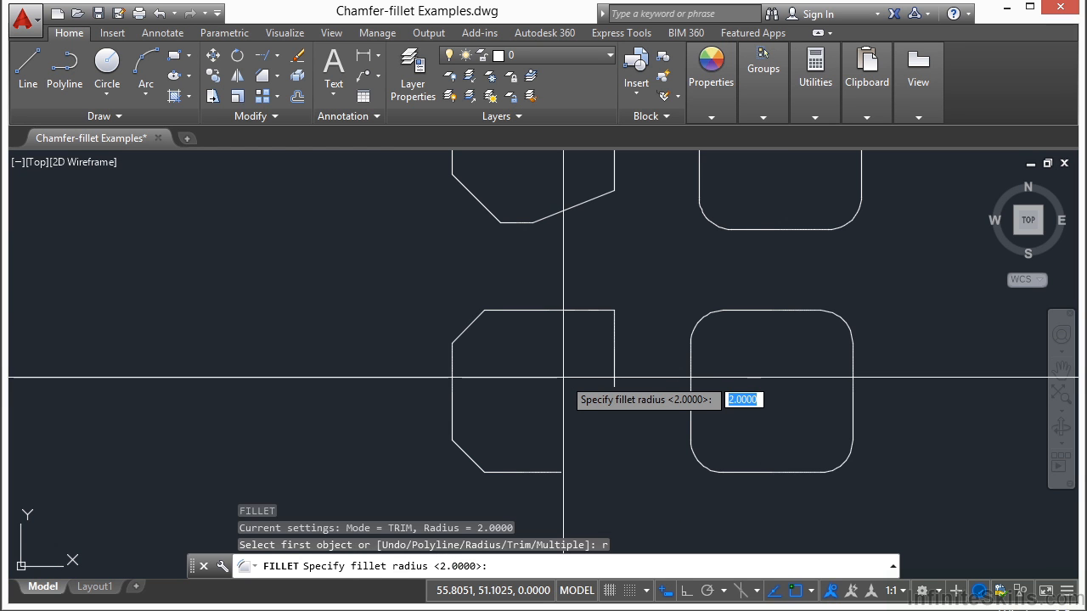
{"action": "key", "text": "Return"}
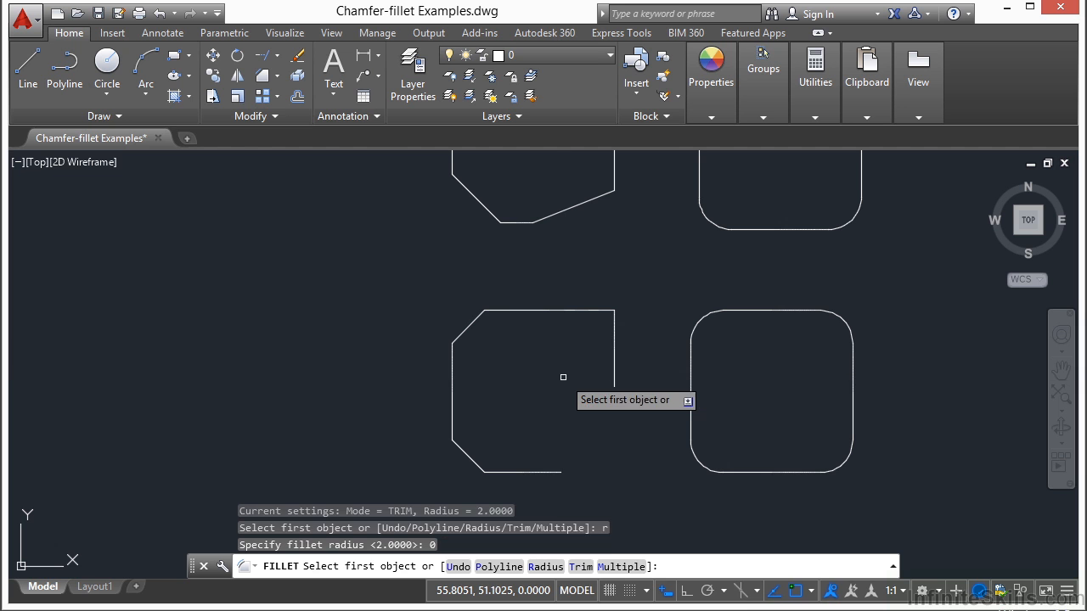
{"action": "left_click", "coordinate": [614, 367]}
{"action": "left_click", "coordinate": [524, 472]}
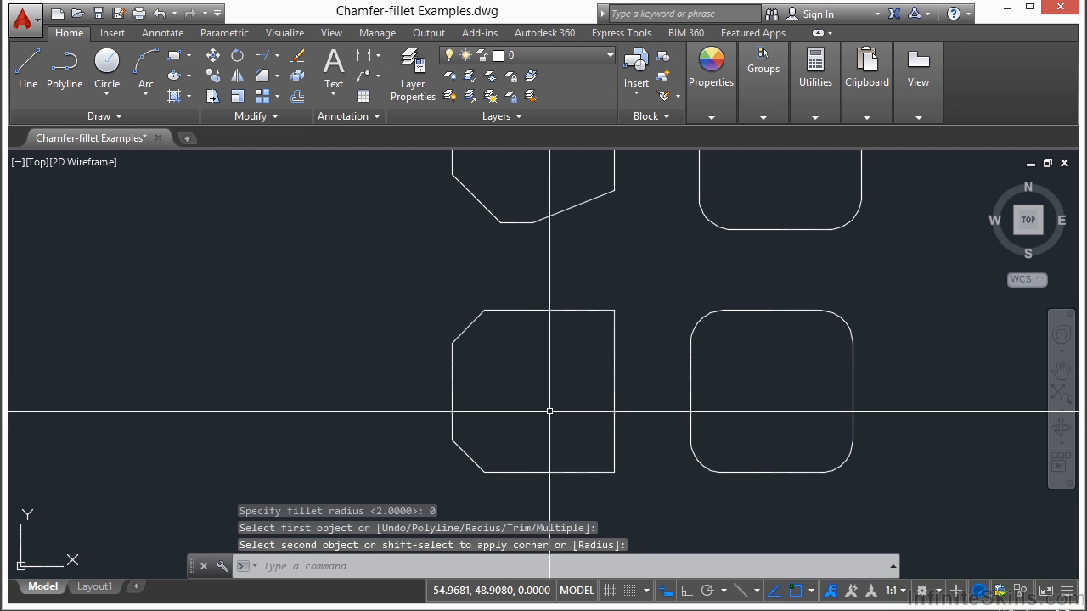
- Select the lower-right rounded square to inspect how its segments are joined, and clear the selection
{"action": "middle_click_drag", "start_coordinate": [742, 383], "coordinate": [575, 368]}
{"action": "left_click", "coordinate": [599, 296]}
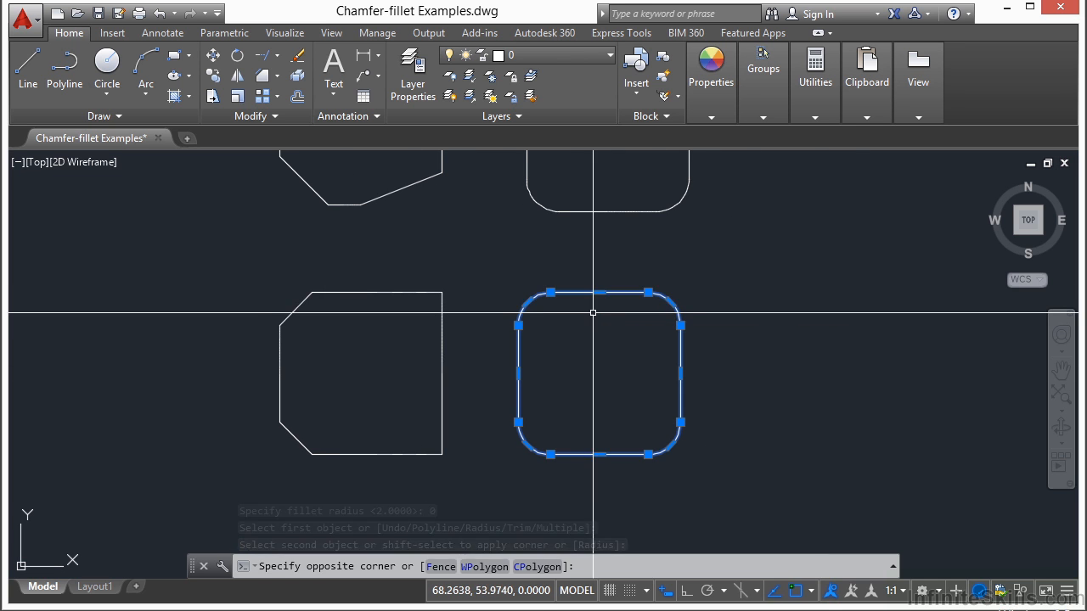
{"action": "left_click", "coordinate": [551, 292]}
{"action": "key", "text": "Escape"}
{"action": "key", "text": "Escape"}
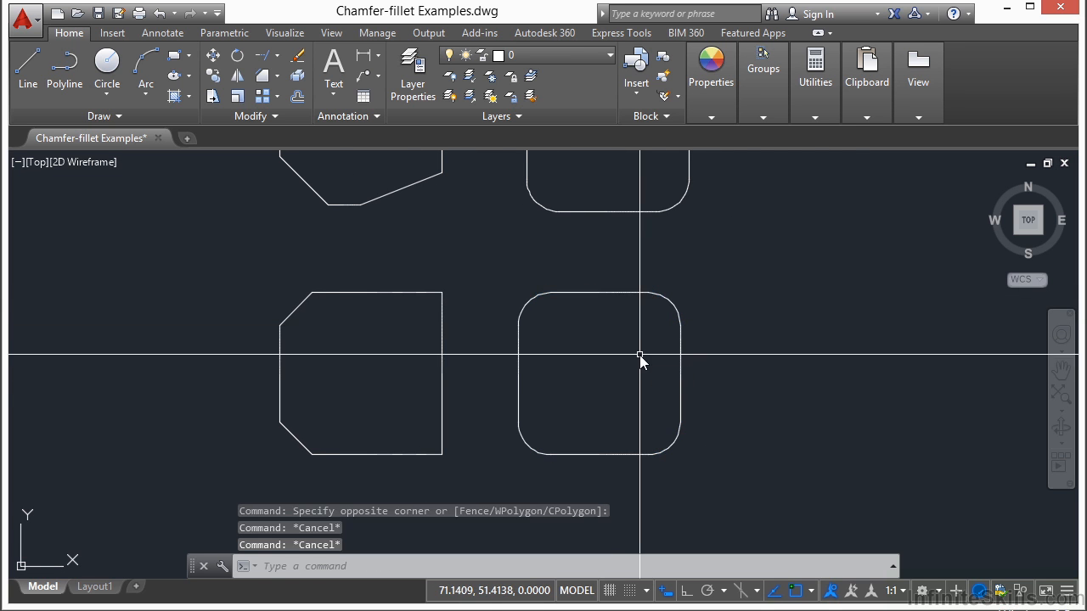
- Turn the lower-right rounded square's upper-left corner into a sharp corner using a fillet with radius 0
{"action": "type", "text": "f"}
{"action": "key", "text": "Return"}
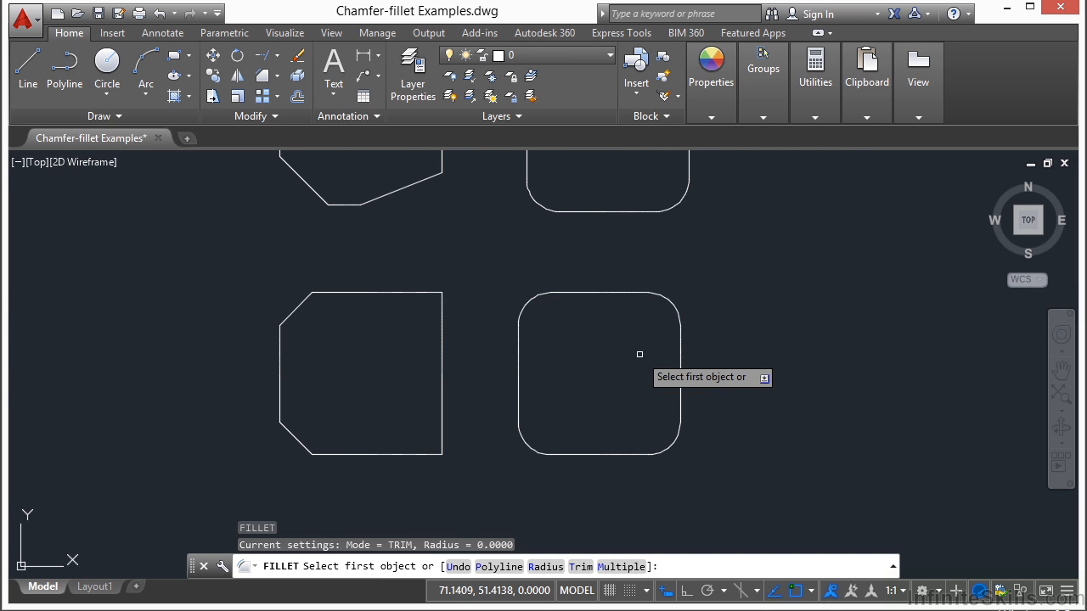
{"action": "left_click", "coordinate": [576, 292]}
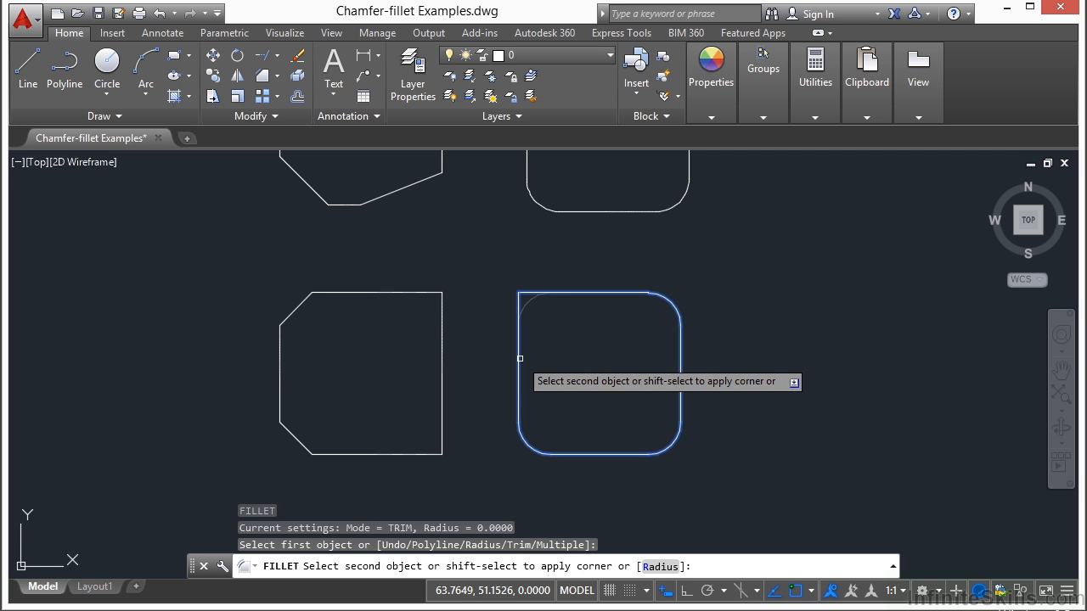
{"action": "left_click", "coordinate": [520, 358]}
{"action": "double_click", "coordinate": [609, 294]}
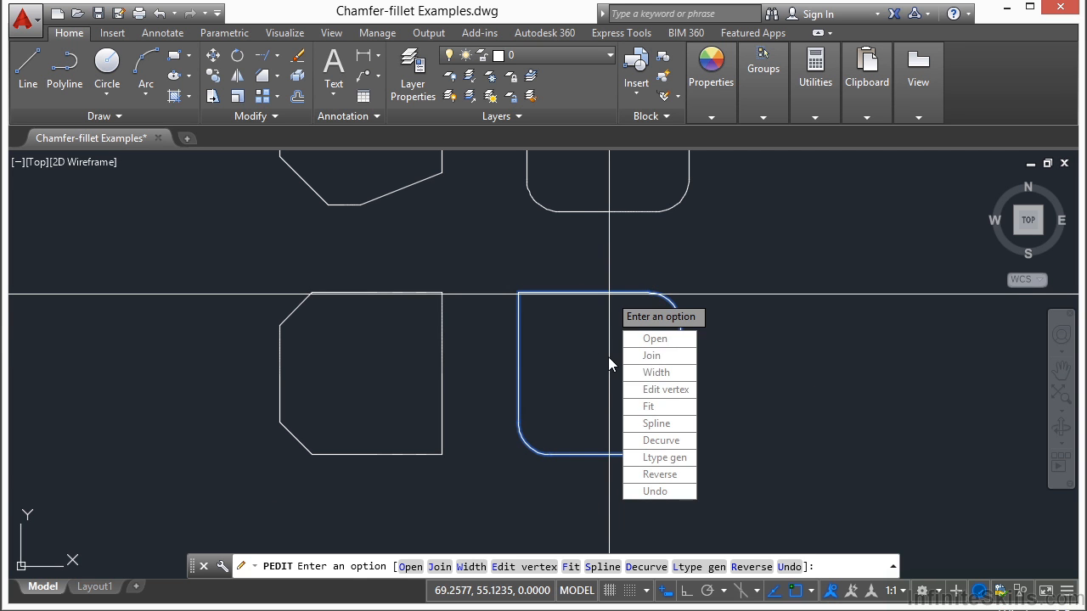
{"action": "key", "text": "Escape"}
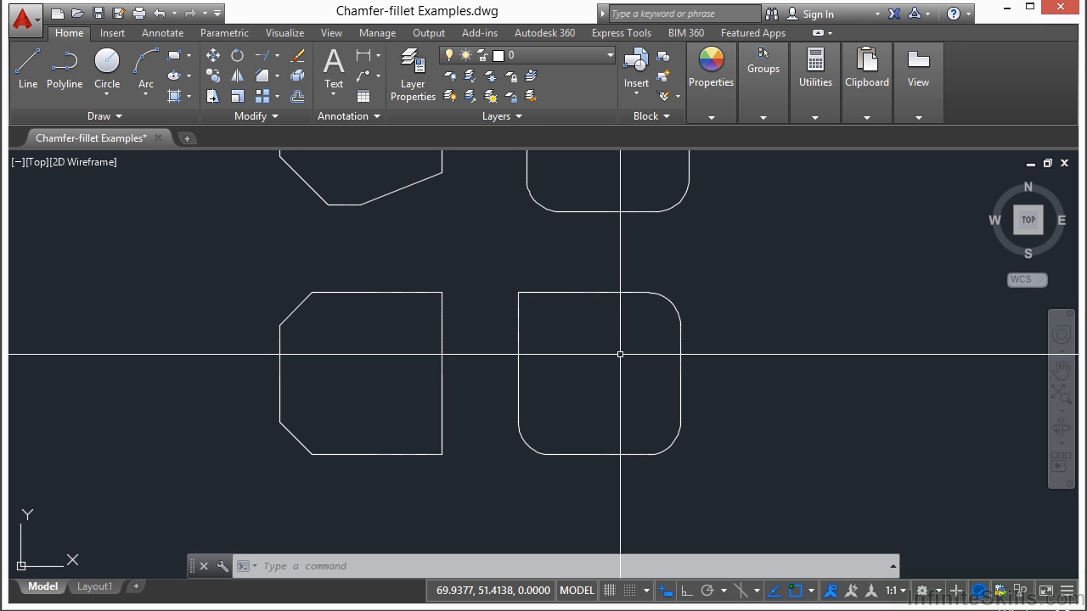
- Set the fillet radius to 2 and round the lower-right square's upper-left corner
{"action": "type", "text": "f"}
{"action": "key", "text": "Return"}
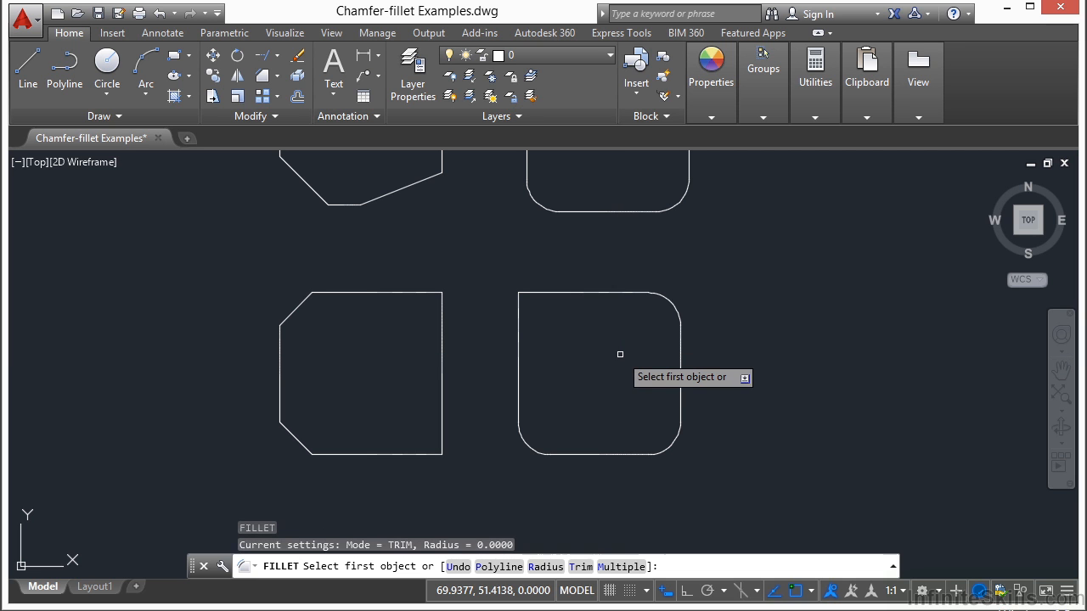
{"action": "type", "text": "r"}
{"action": "key", "text": "Return"}
{"action": "type", "text": "2"}
{"action": "key", "text": "Return"}
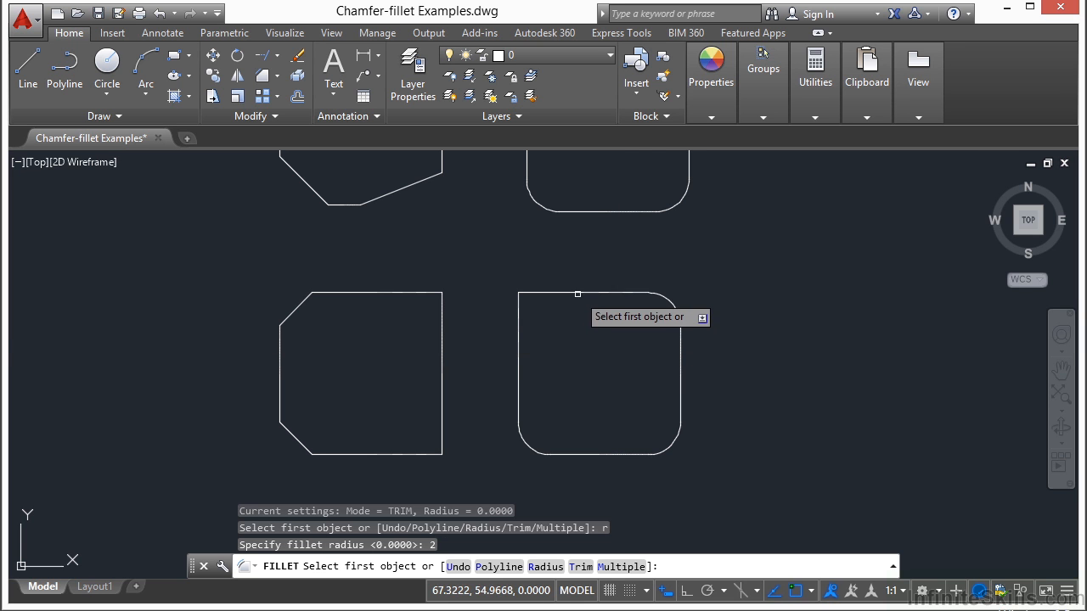
{"action": "left_click", "coordinate": [577, 294]}
{"action": "left_click", "coordinate": [518, 376]}
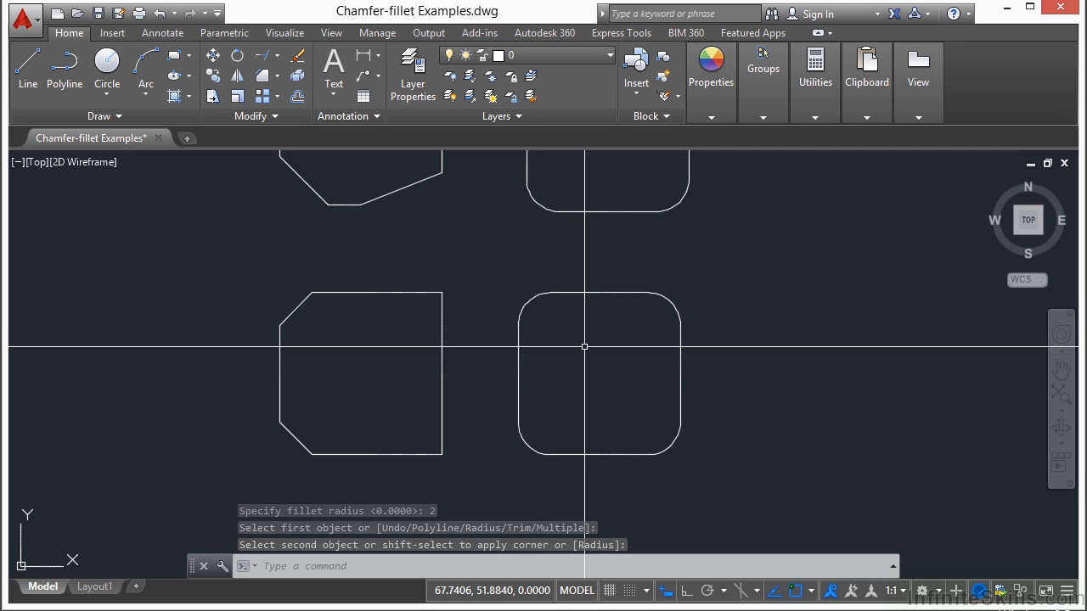
- Square off the lower-right shape's upper-left corner with Fillet's apply-corner option, leaving the radius setting at 2
{"action": "key", "text": "Return"}
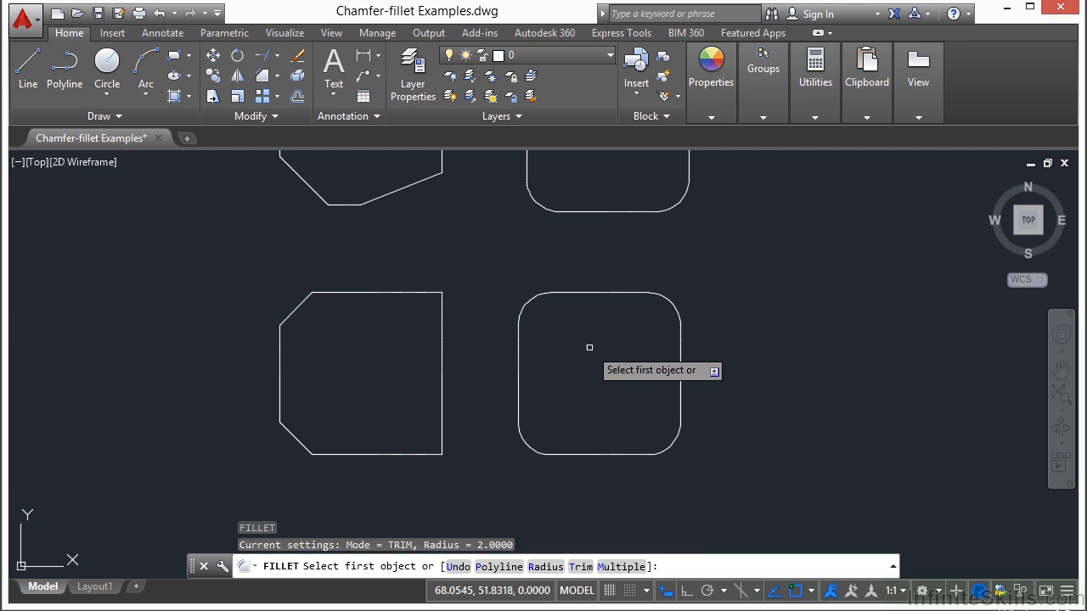
{"action": "left_click", "coordinate": [567, 292]}
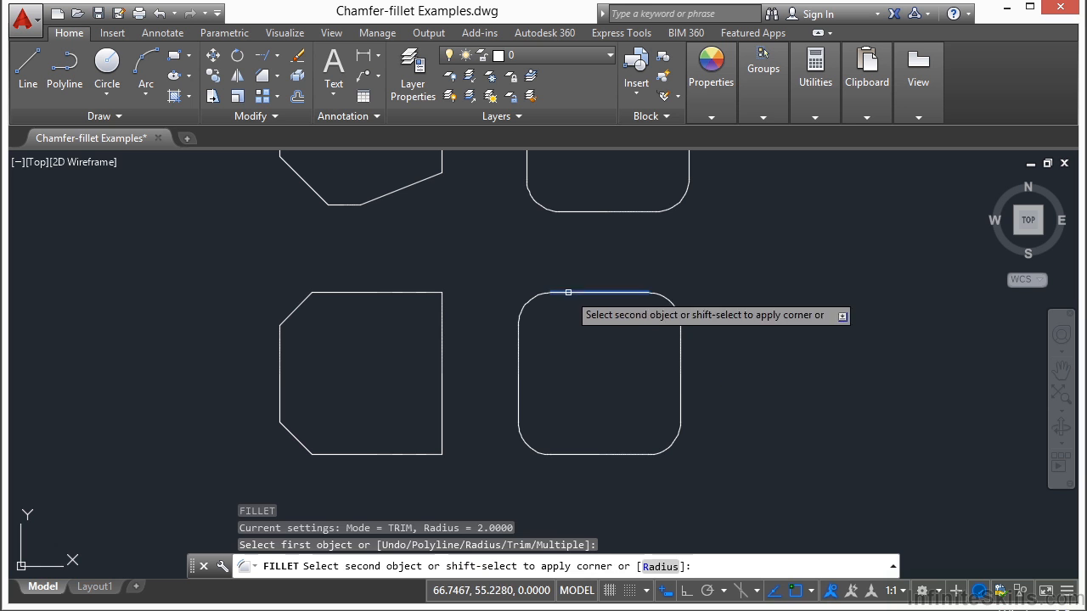
{"action": "left_click", "coordinate": [518, 360], "text": "shift"}
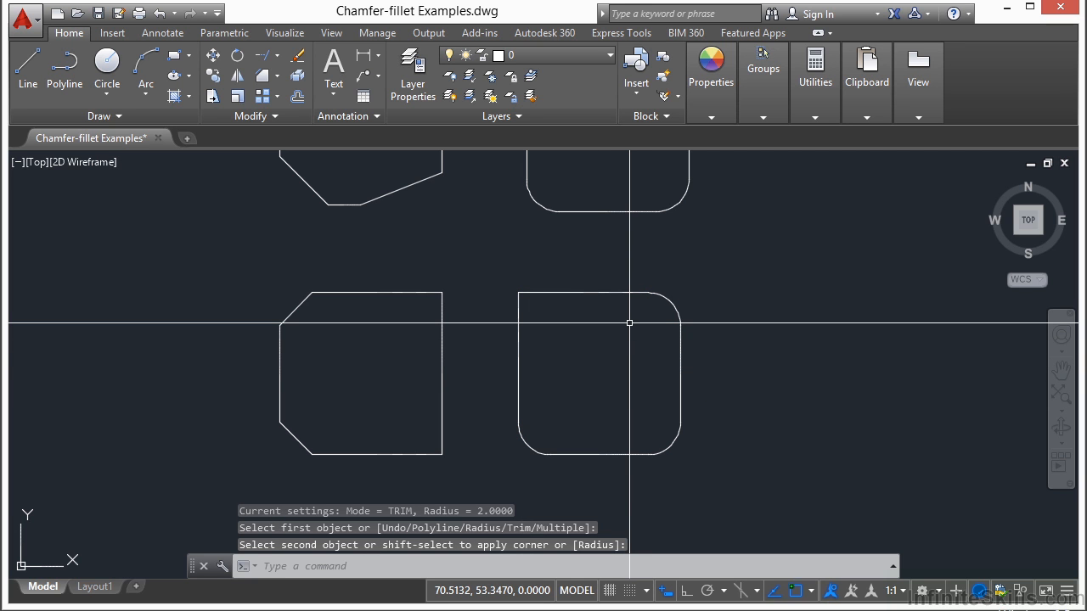
- Fillet the lower-left shape's sharp upper-right corner and its chamfered upper-left corner with radius 2
{"action": "key", "text": "Return"}
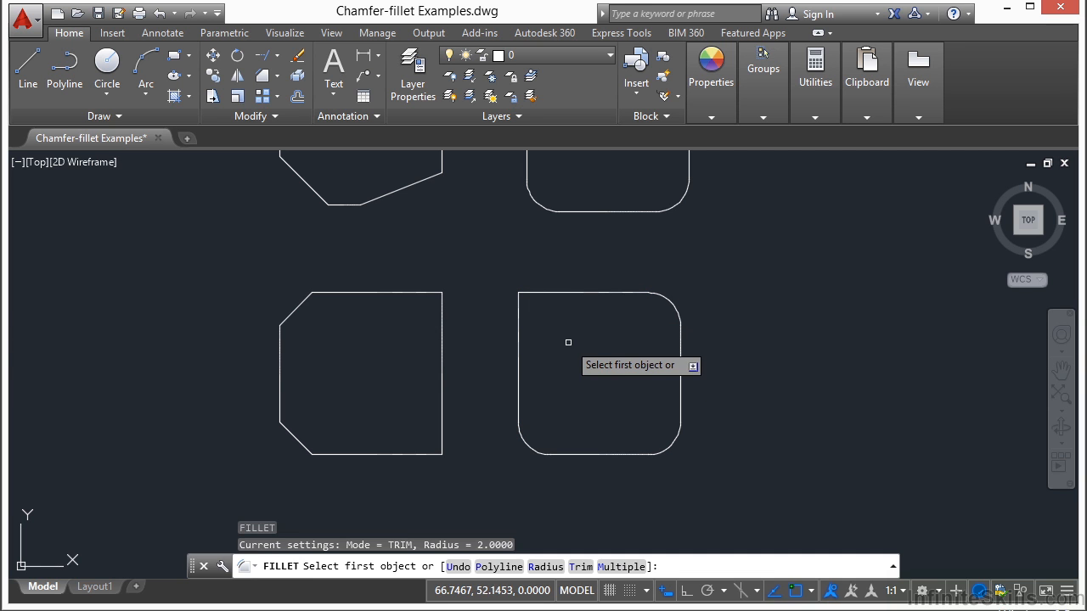
{"action": "left_click", "coordinate": [441, 340]}
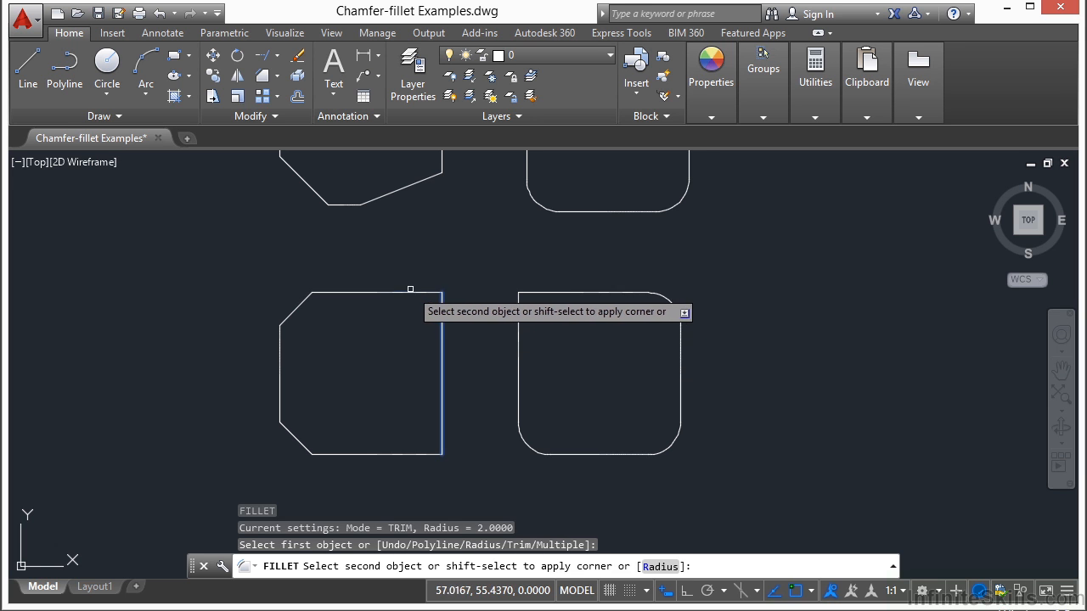
{"action": "left_click", "coordinate": [413, 291]}
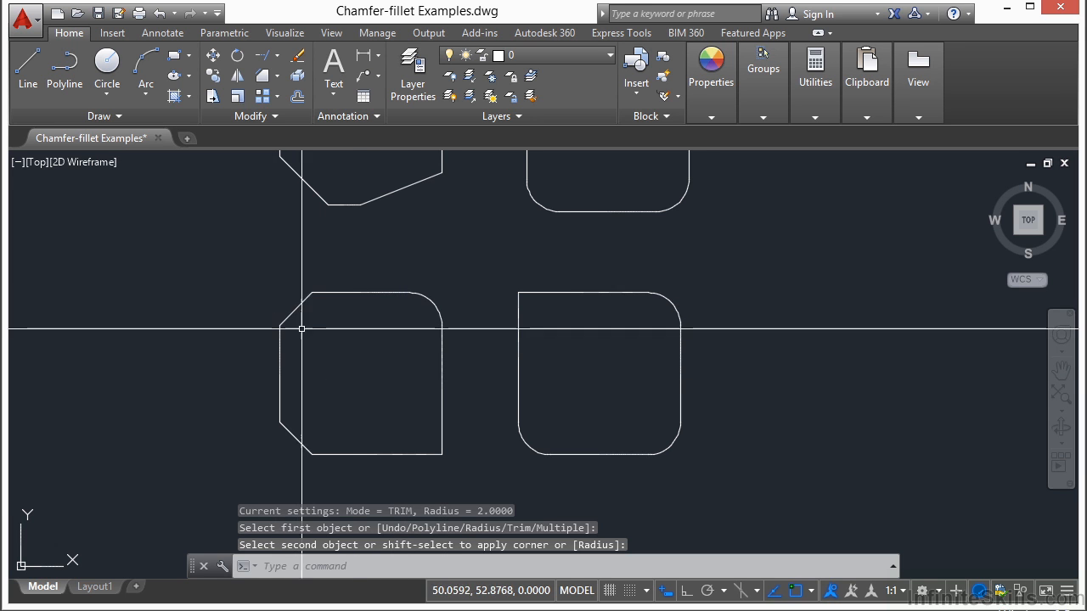
{"action": "key", "text": "Return"}
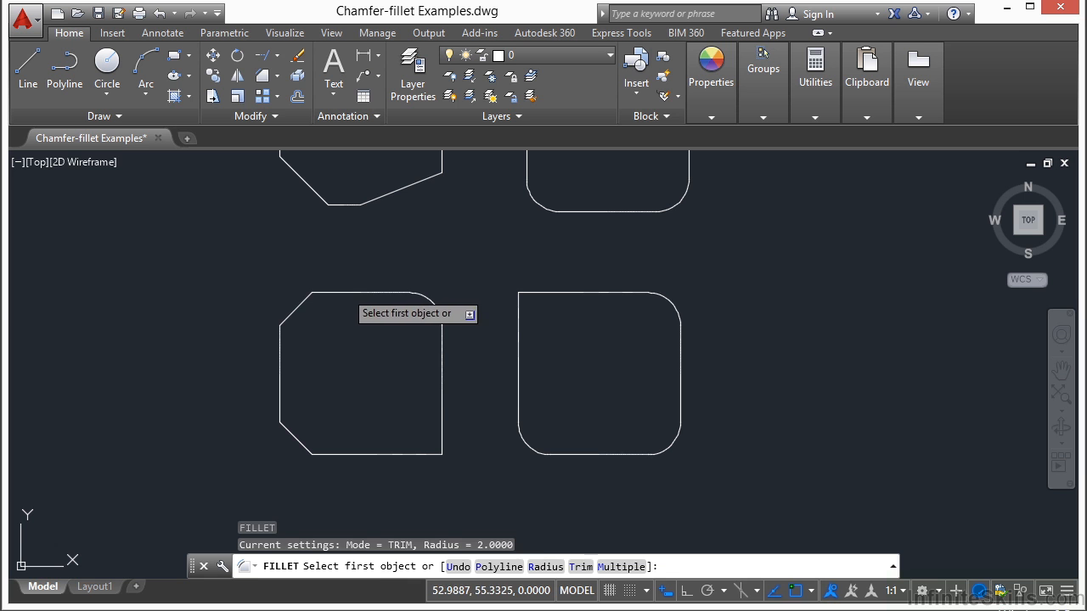
{"action": "left_click", "coordinate": [348, 292]}
{"action": "left_click", "coordinate": [281, 373]}
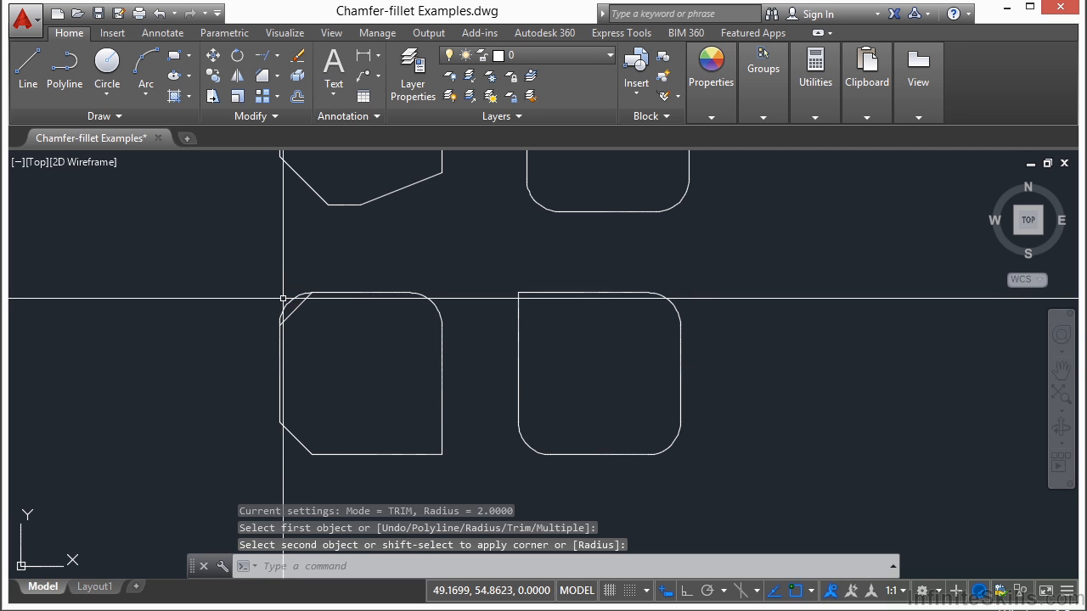
- Erase the leftover chamfer line inside the lower-left shape's filleted upper-left corner
{"action": "scroll", "coordinate": [332, 306], "scroll_direction": "up", "scroll_amount": 6}
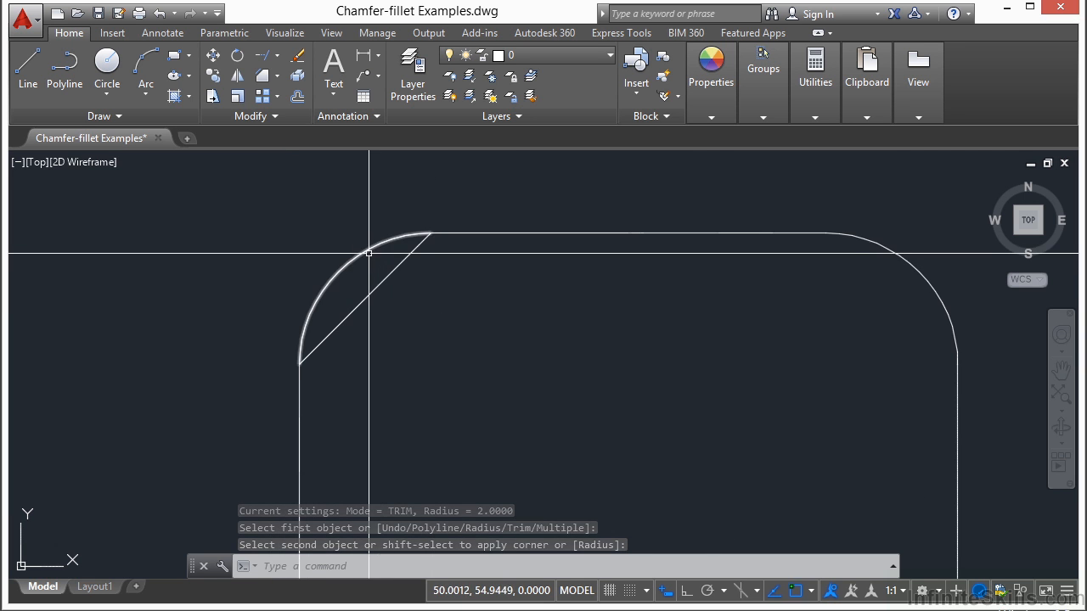
{"action": "left_click", "coordinate": [371, 292]}
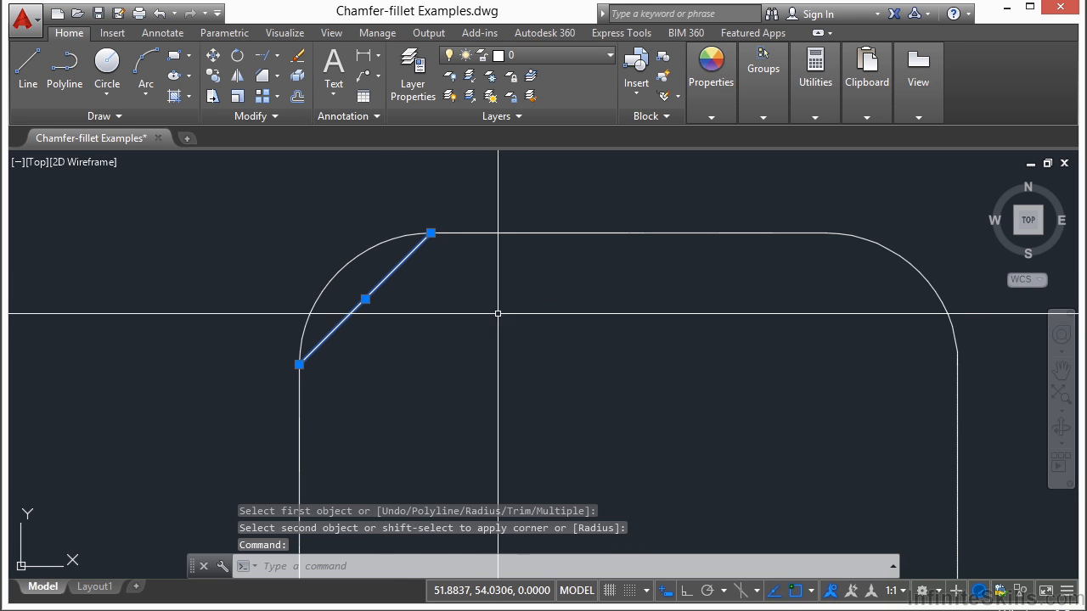
{"action": "key", "text": "Delete"}
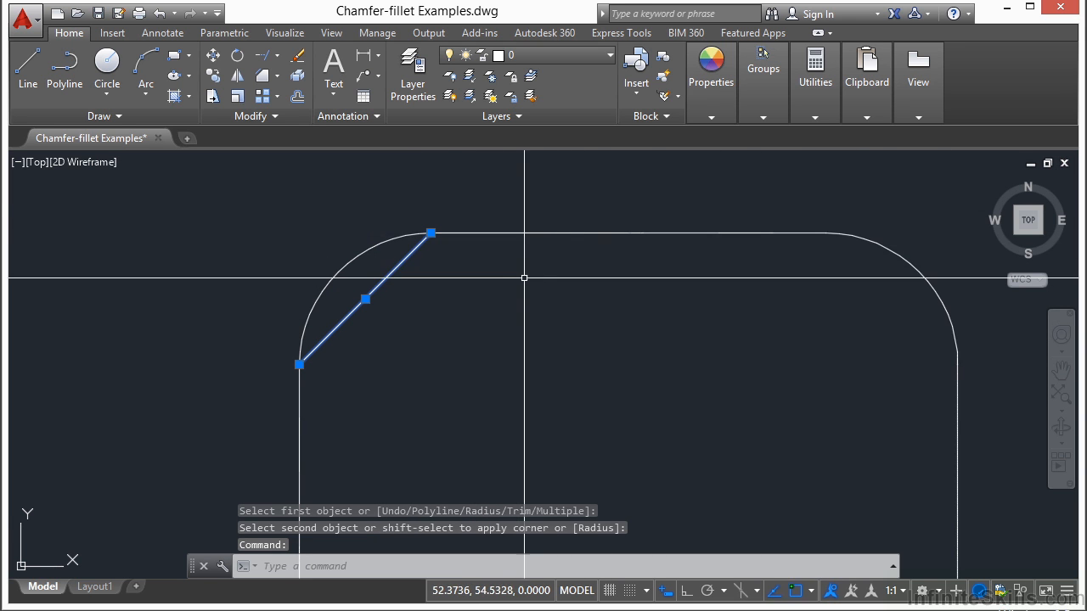
{"action": "left_click", "coordinate": [298, 55]}
{"action": "scroll", "coordinate": [512, 331], "scroll_direction": "down", "scroll_amount": 6}
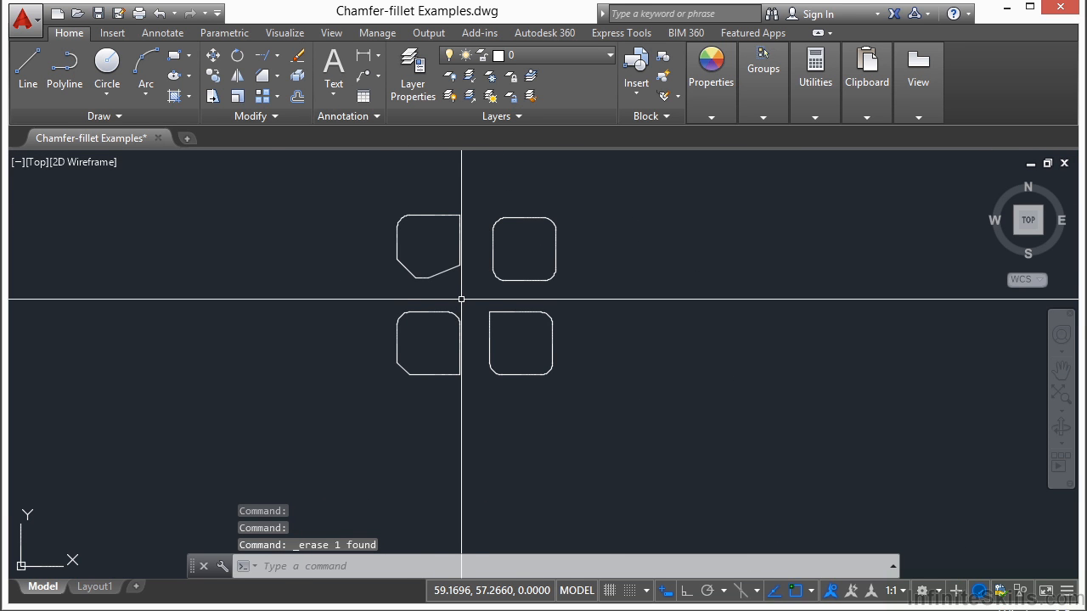